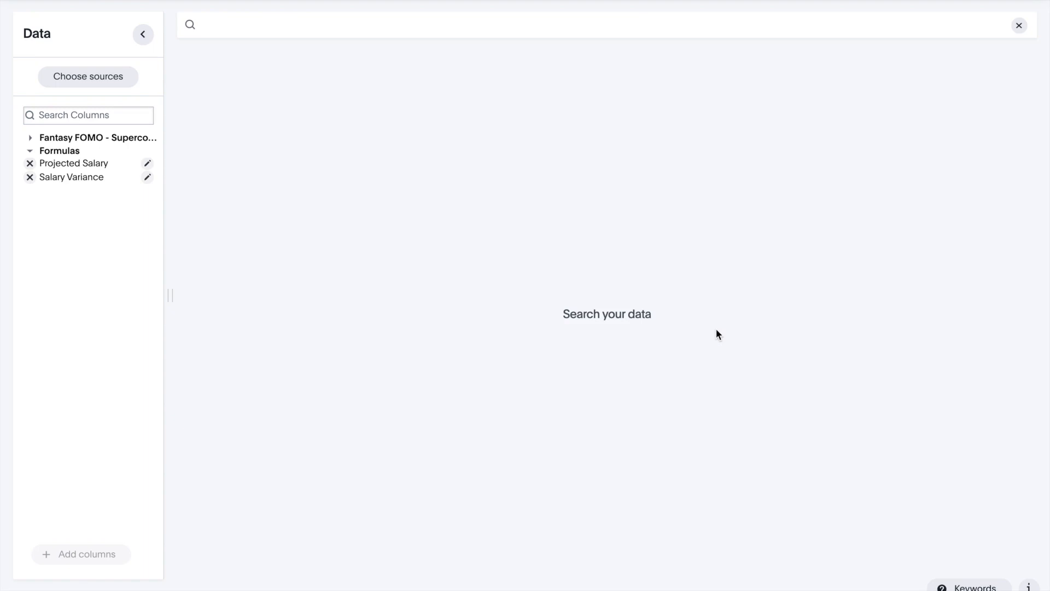
Build a search on player name and points per match, restricted to this year
left_click(303, 29)
type("p")
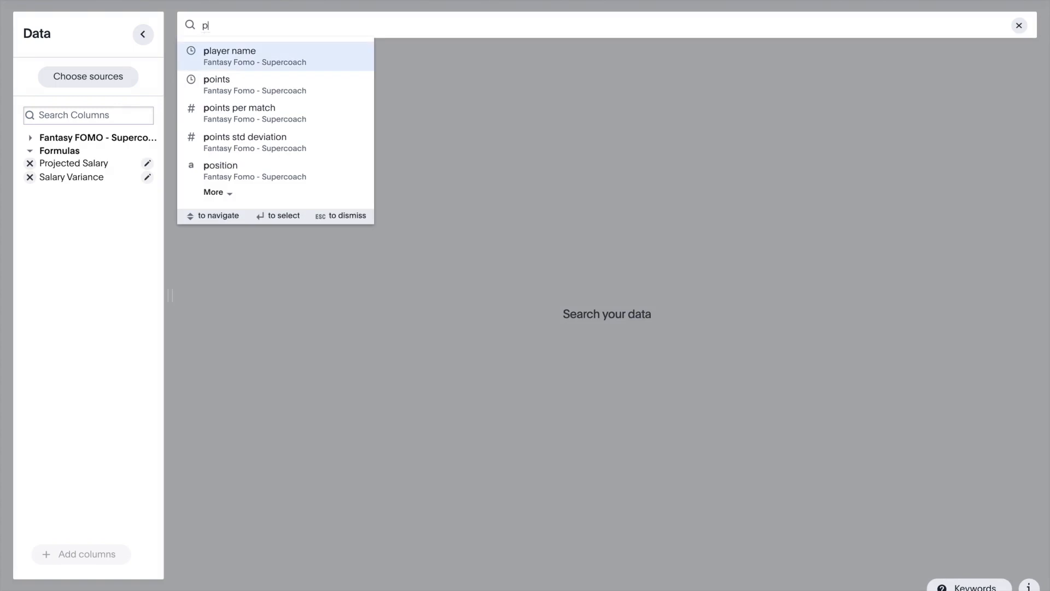
type("l")
left_click(317, 50)
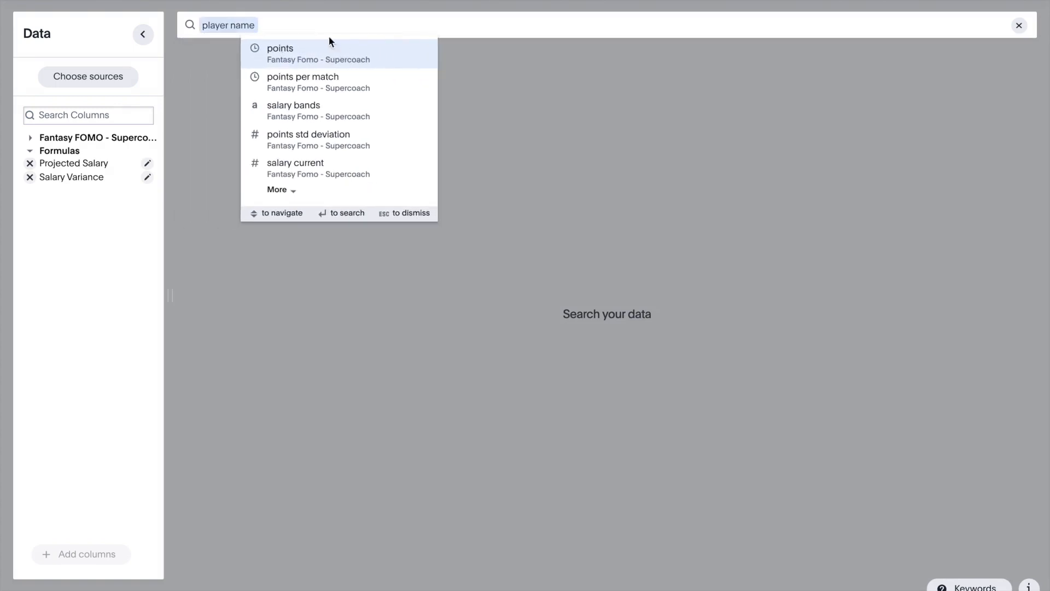
left_click(334, 89)
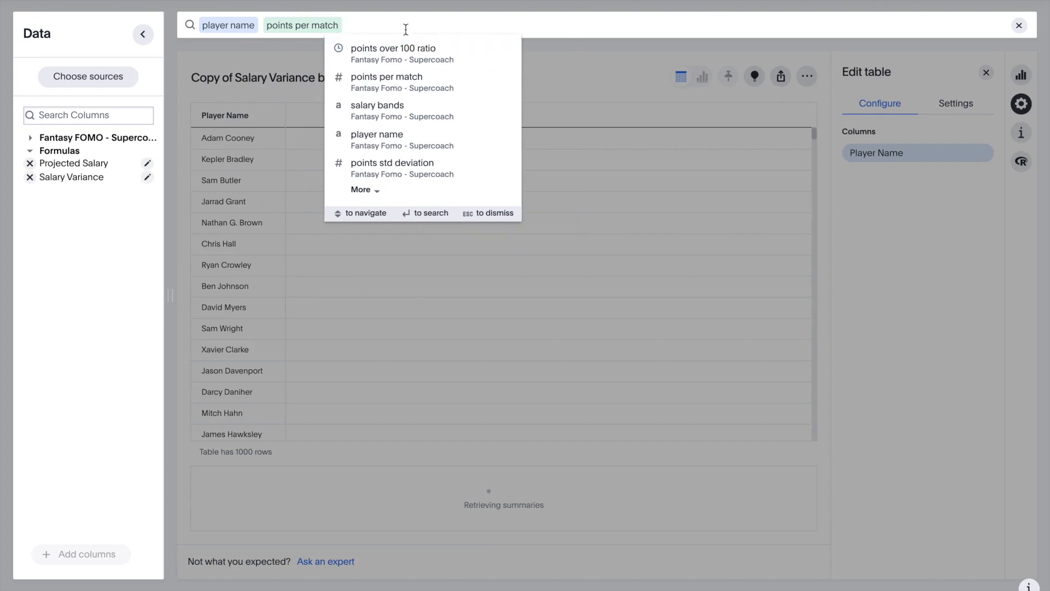
type("this")
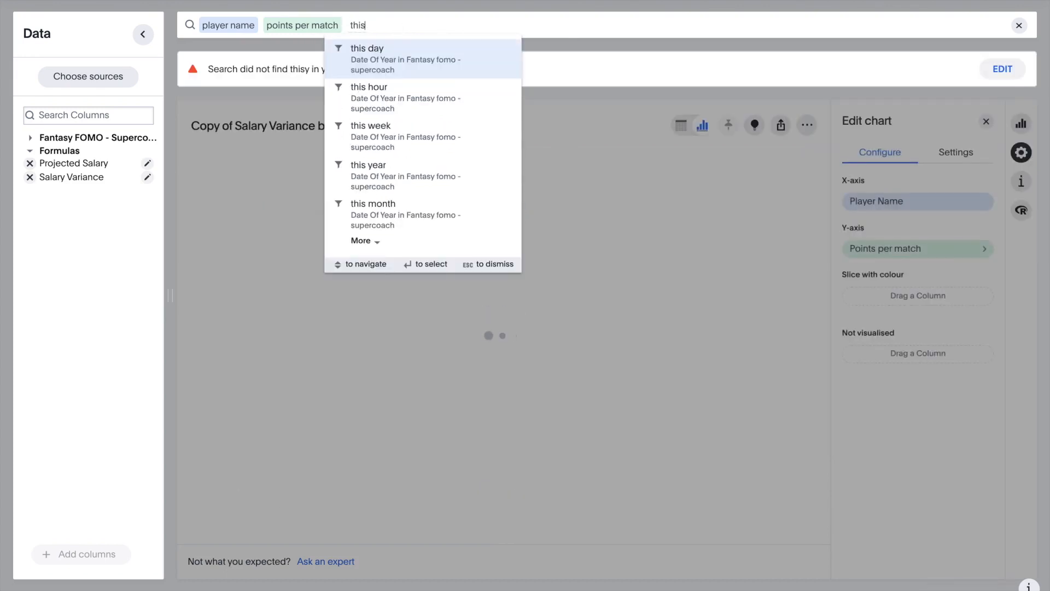
type(" year")
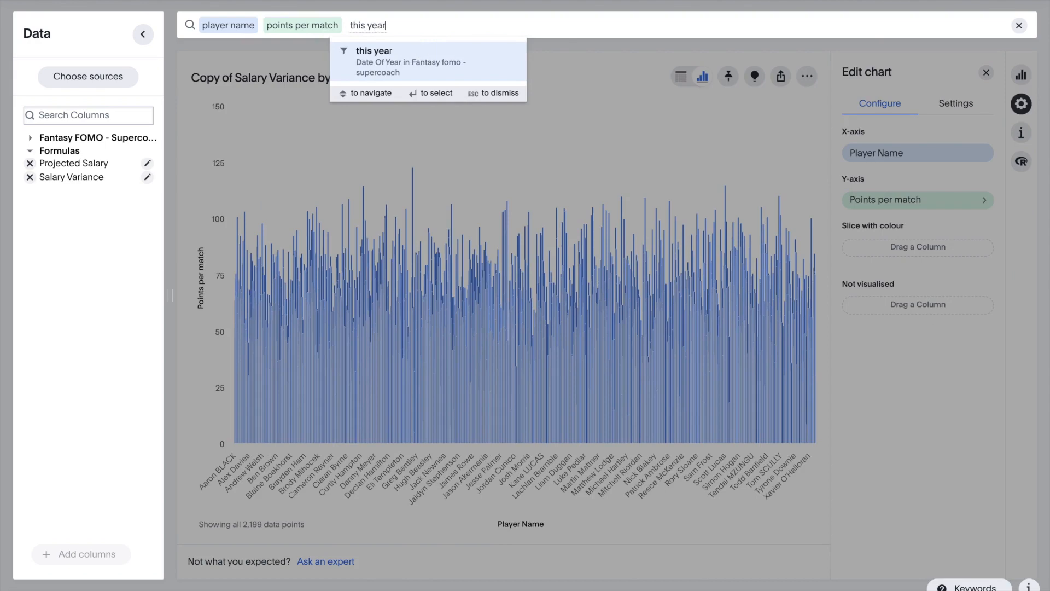
key("Return")
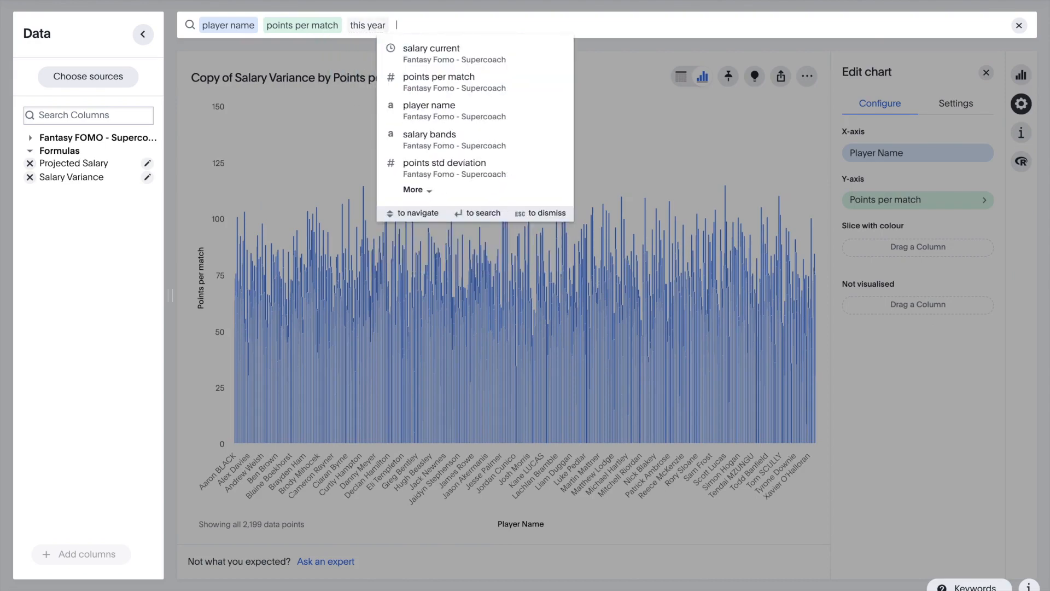
Filter the search to matches > 3 and add the salary variance formula
type("matches")
key("Return")
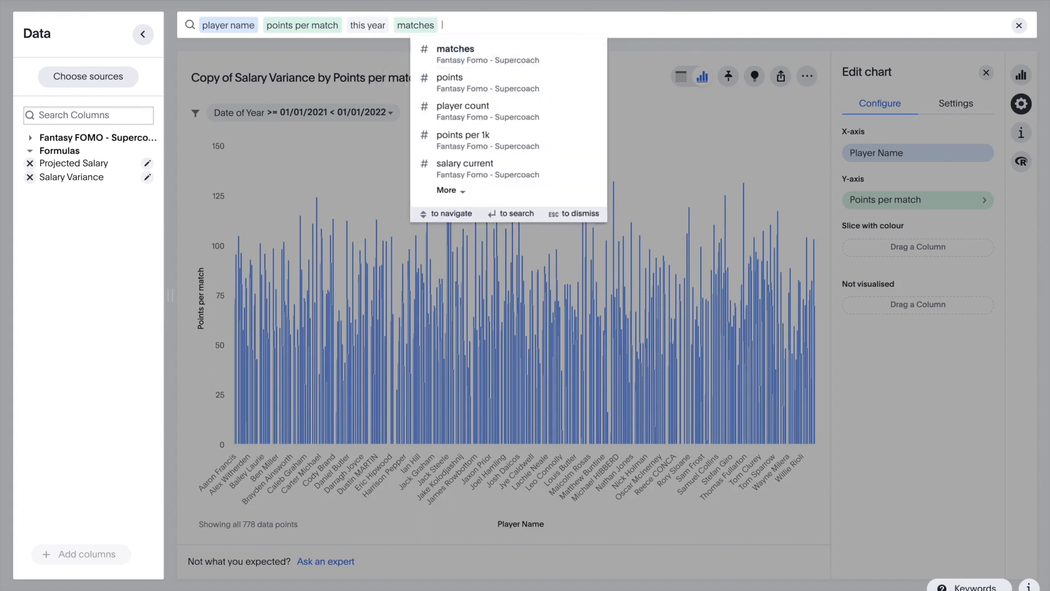
type("> 3")
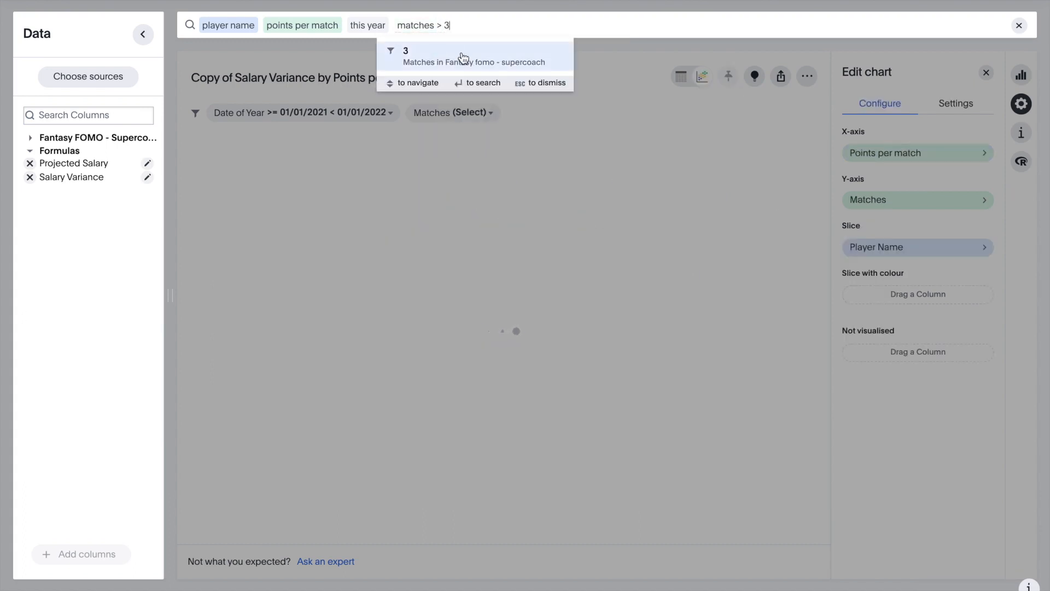
left_click(464, 57)
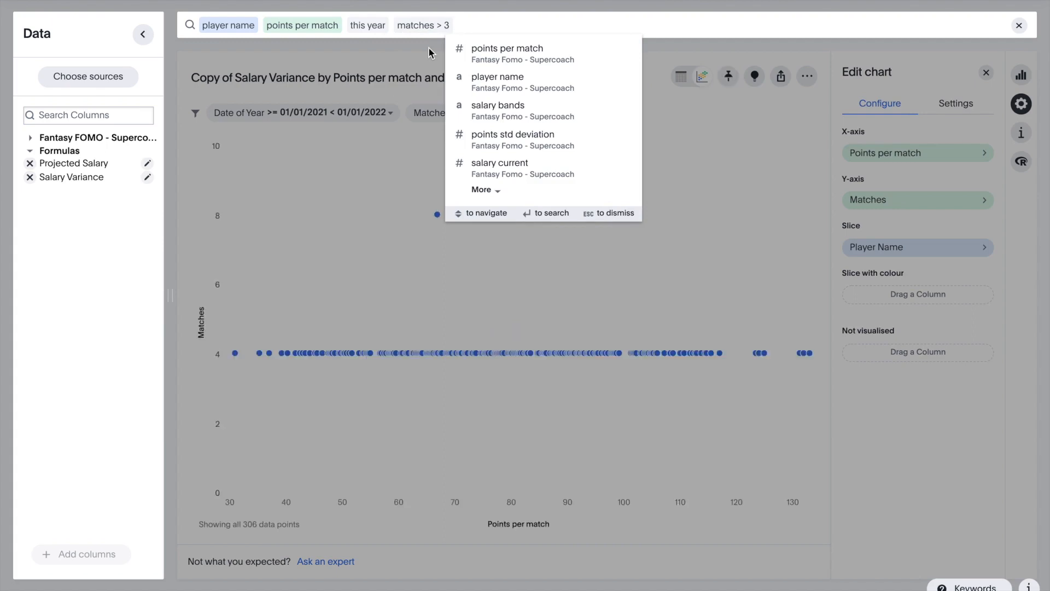
type("sala")
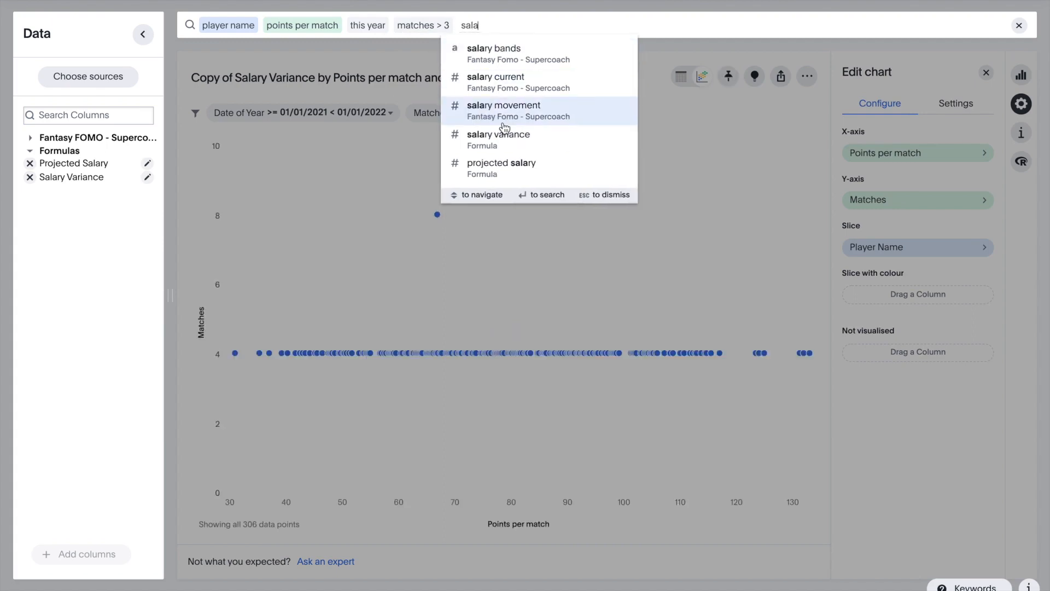
left_click(506, 140)
left_click(495, 53)
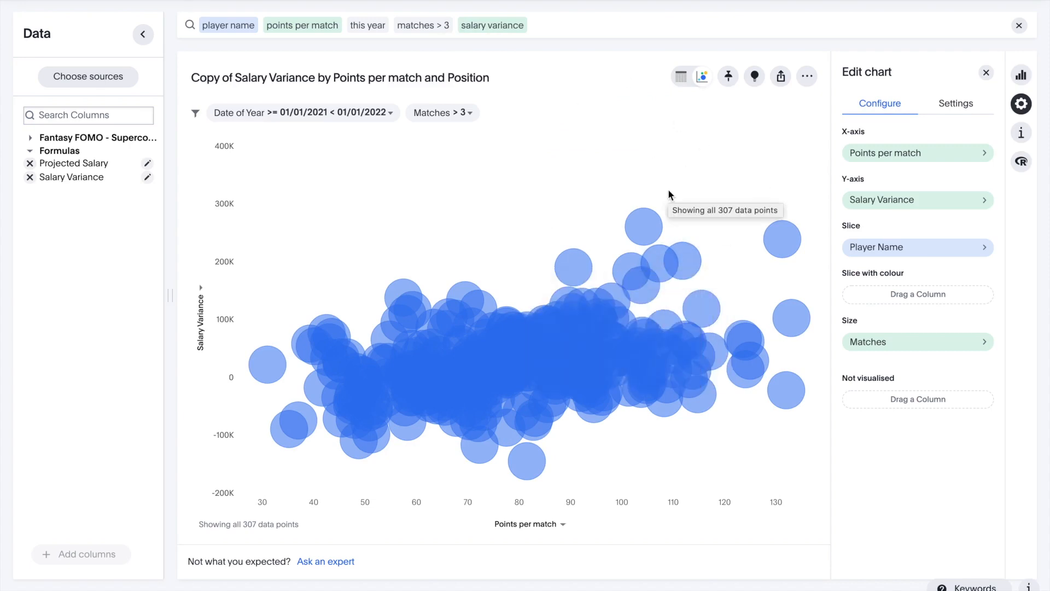
Change the chart to a scatter plot and add salary bands to the search to colour the points
left_click(1021, 75)
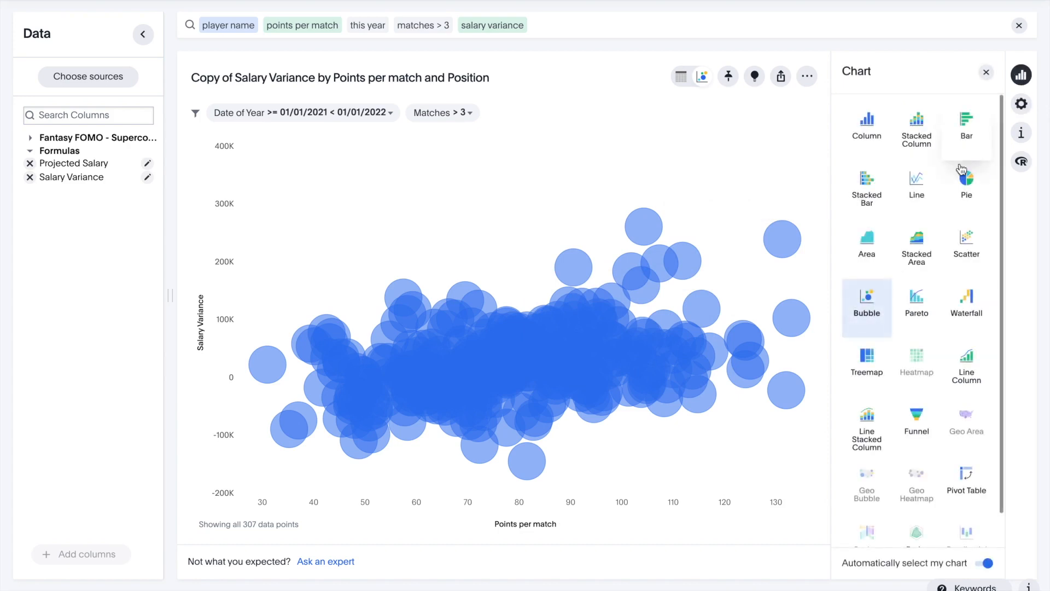
left_click(967, 244)
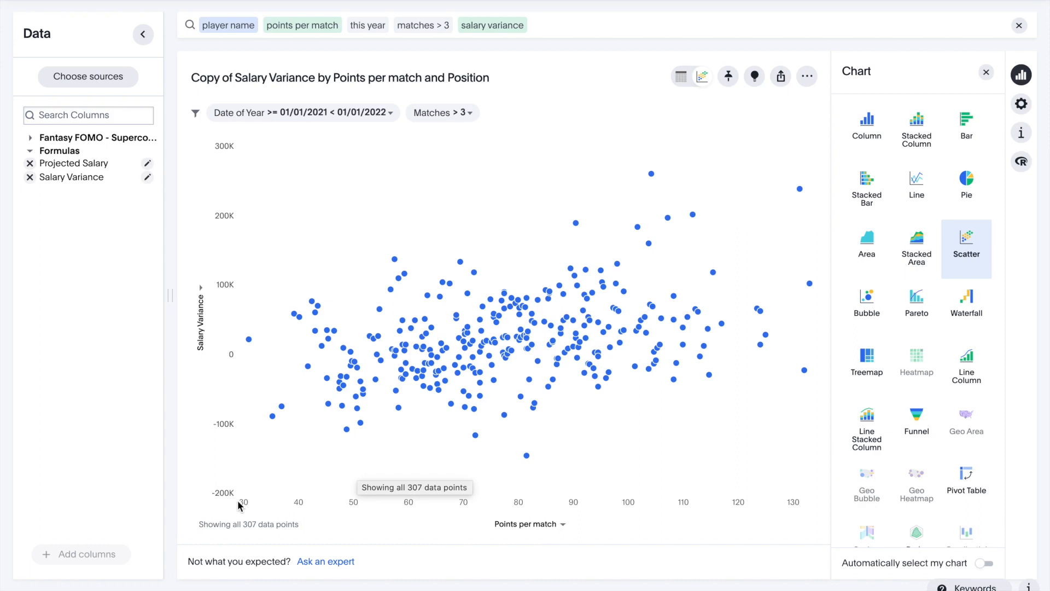
left_click(566, 25)
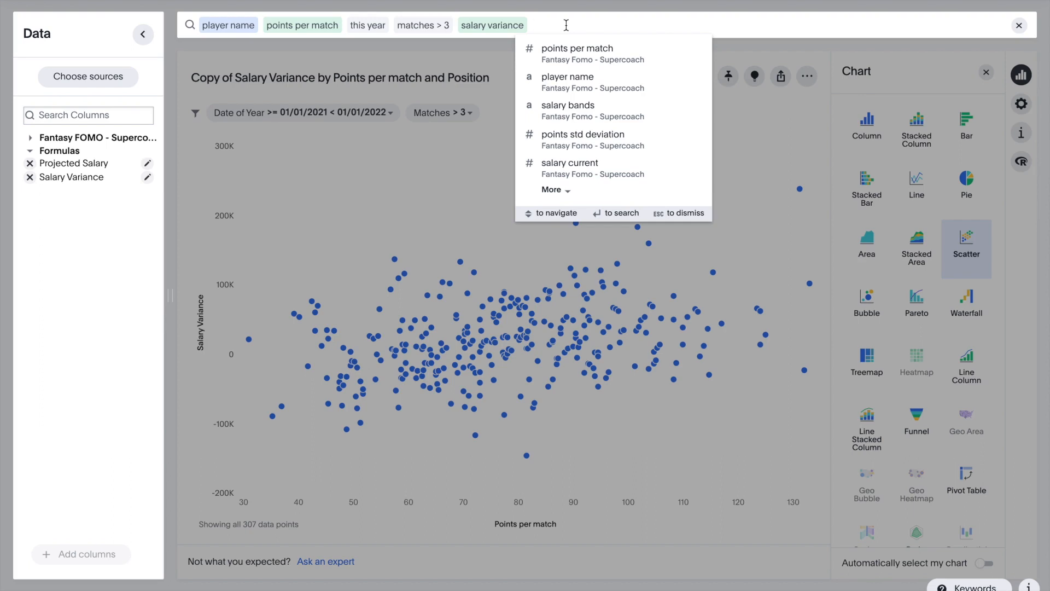
type("band")
left_click(591, 62)
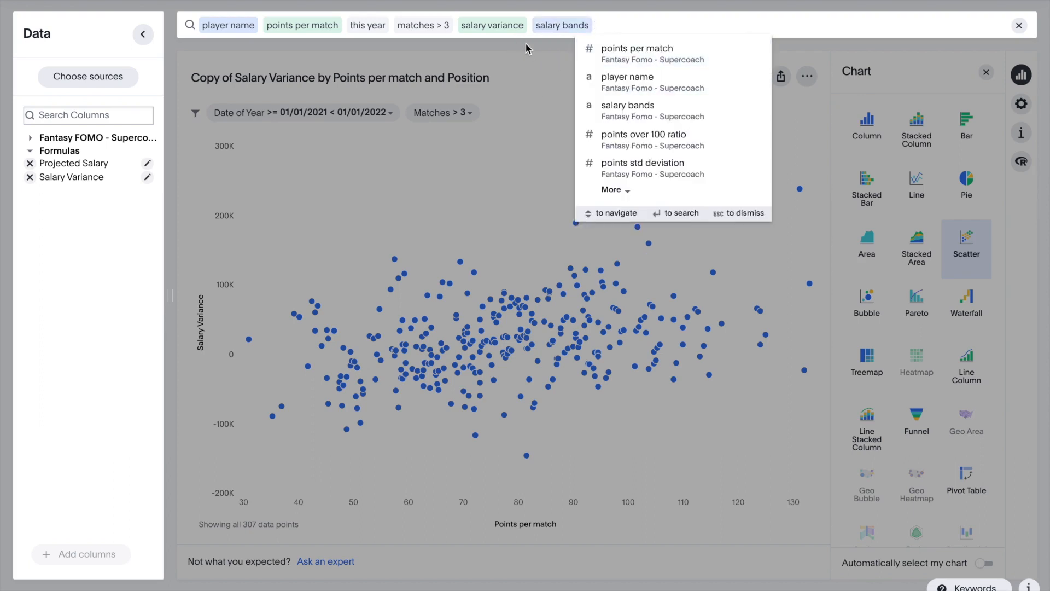
left_click(527, 44)
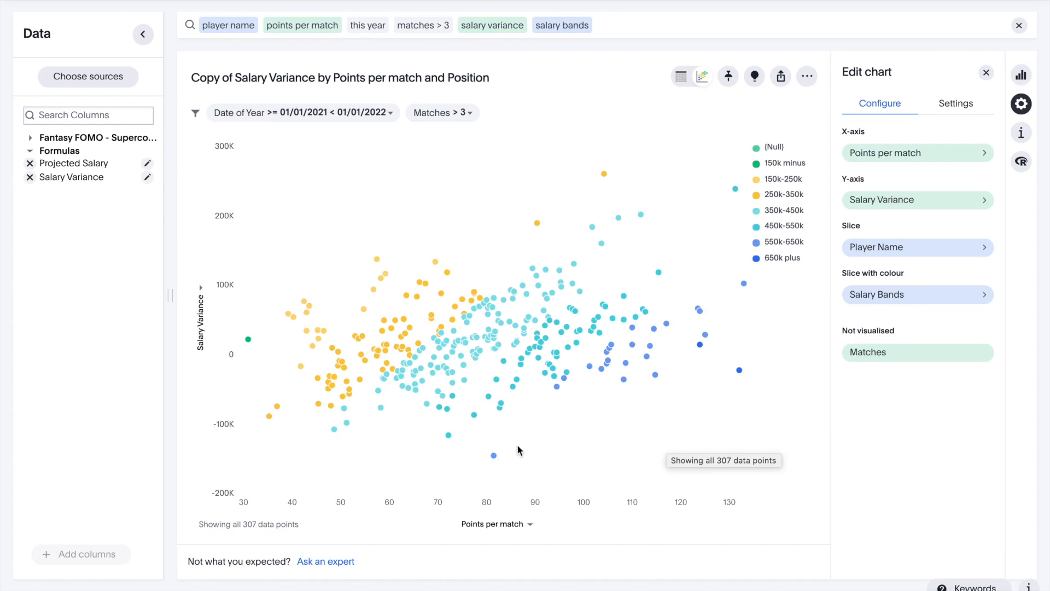
Examine the details of the outlying players above and below the main cluster in the scatter chart
mouse_move(494, 457)
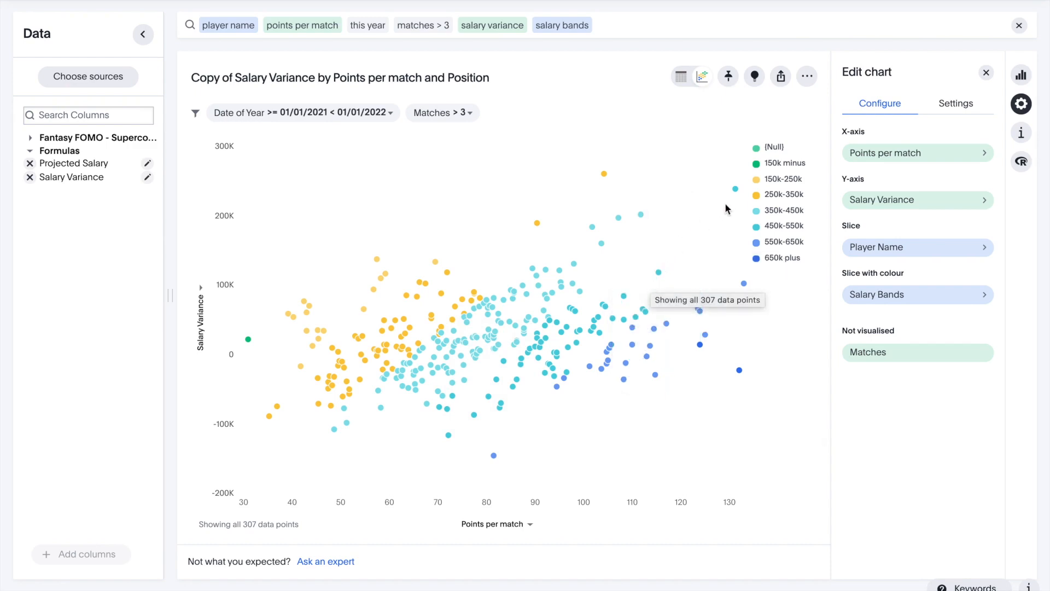
mouse_move(736, 190)
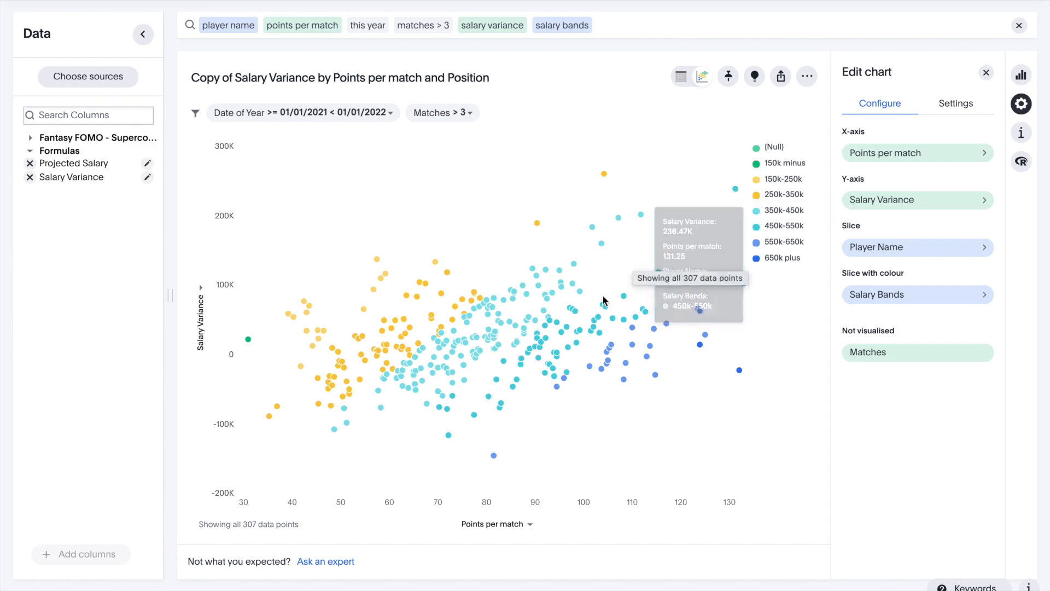
mouse_move(643, 218)
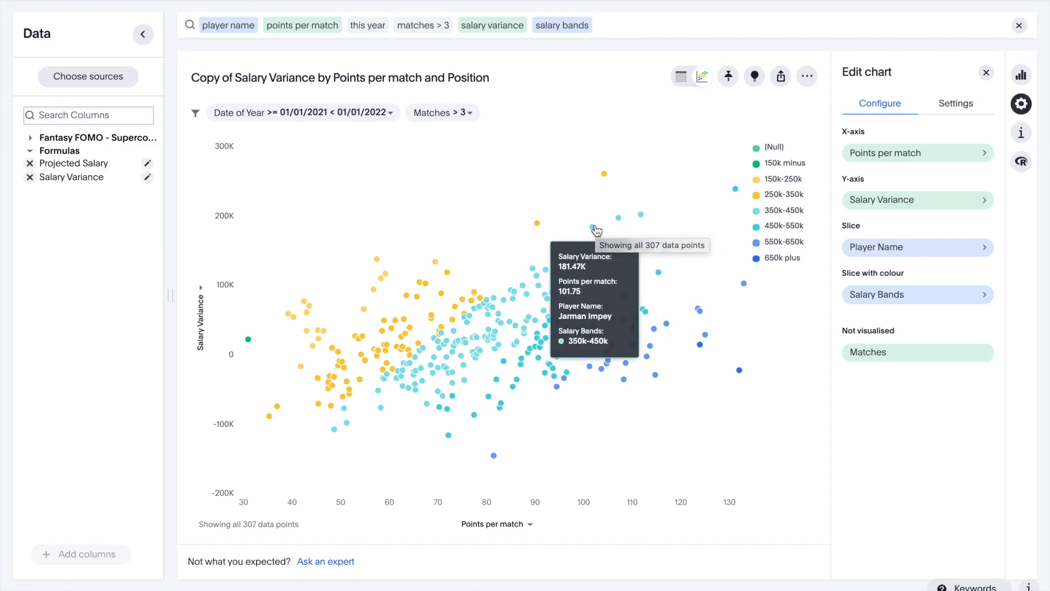
mouse_move(605, 178)
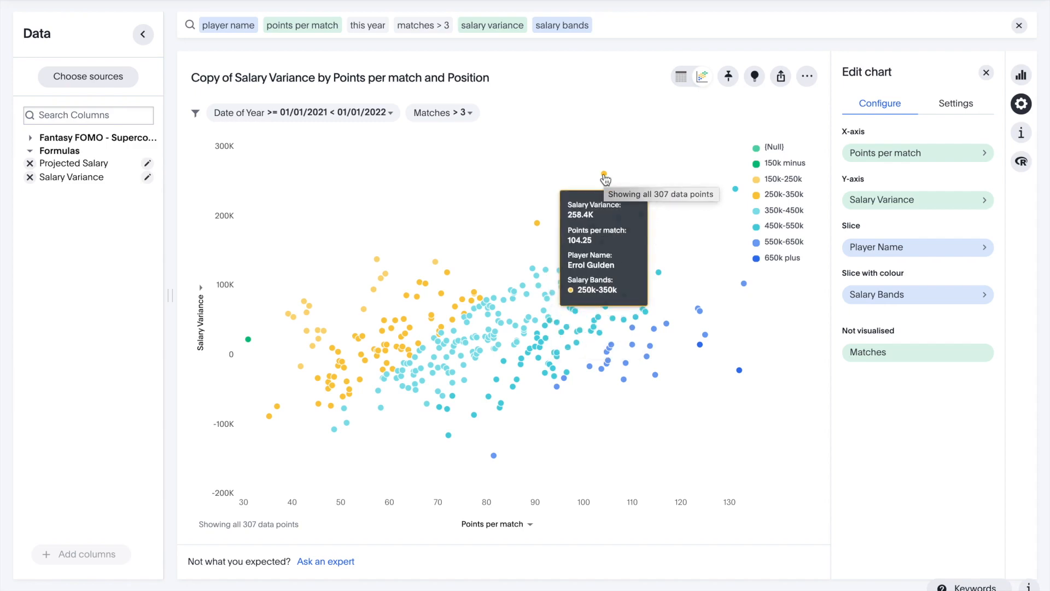
mouse_move(537, 229)
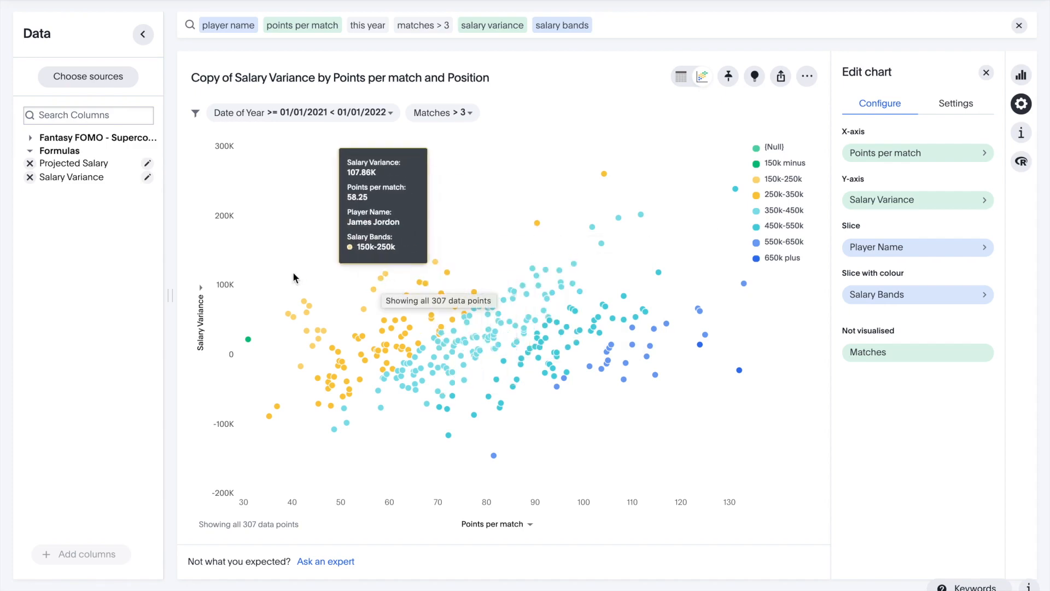
Add a conditional formatting rule to Salary Variance that colours values from 150000 upward light purple (#b094f8)
left_click(203, 293)
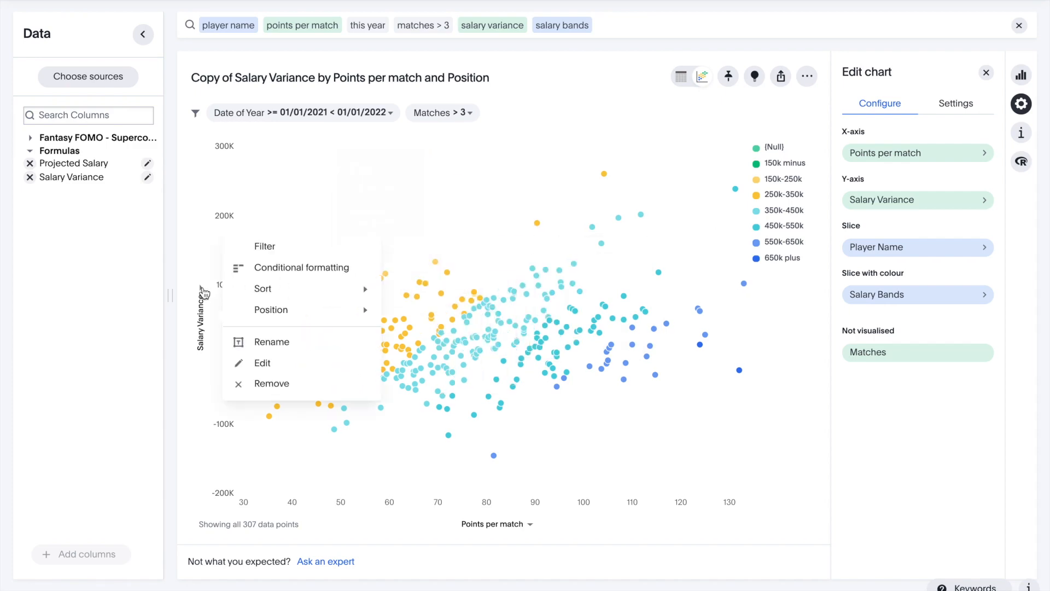
left_click(299, 274)
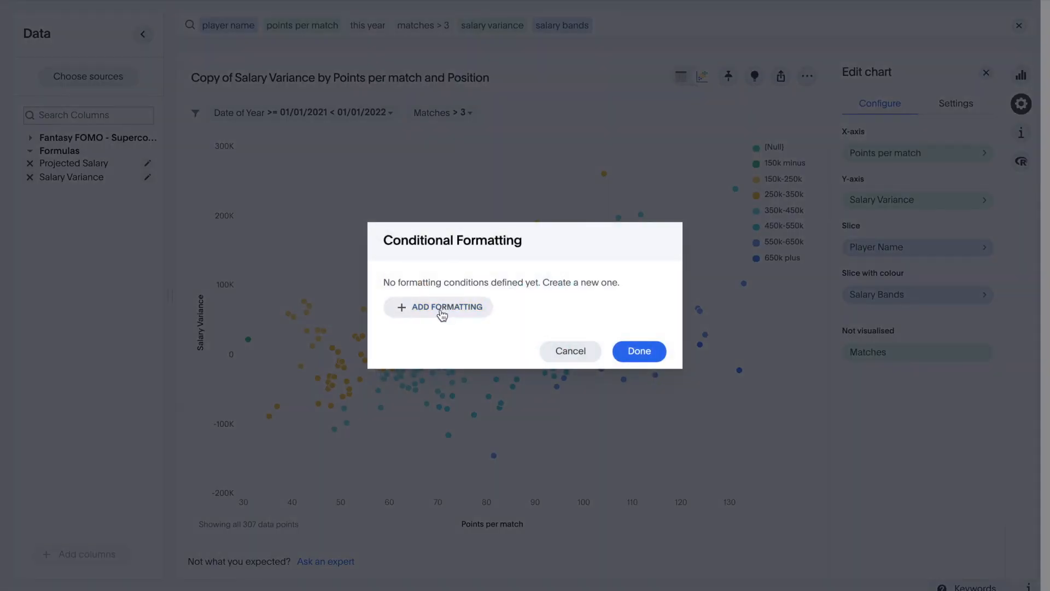
left_click(441, 309)
left_click(424, 286)
type("1")
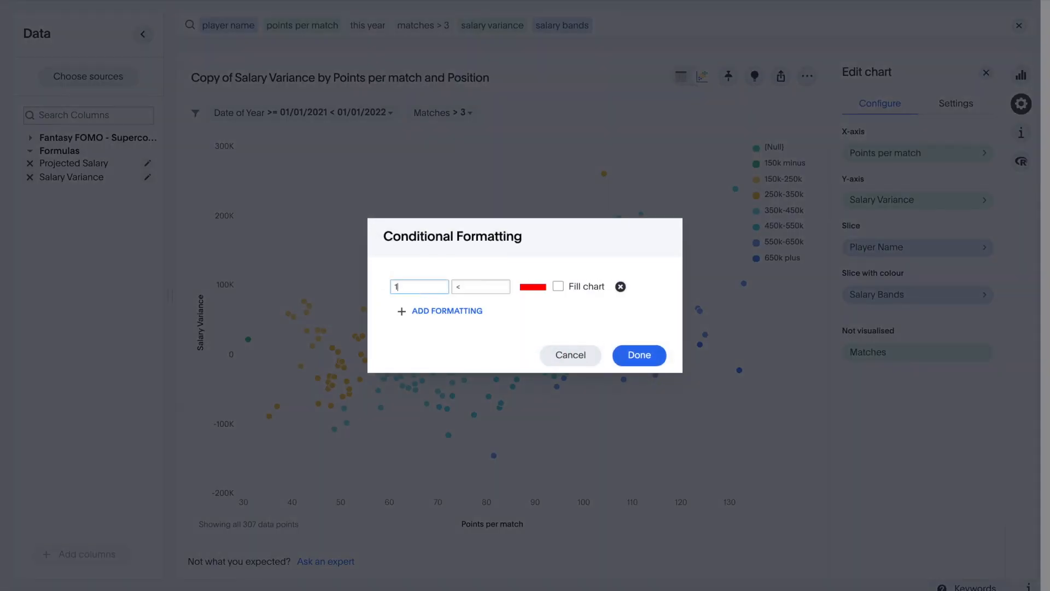
type("50000")
left_click(531, 288)
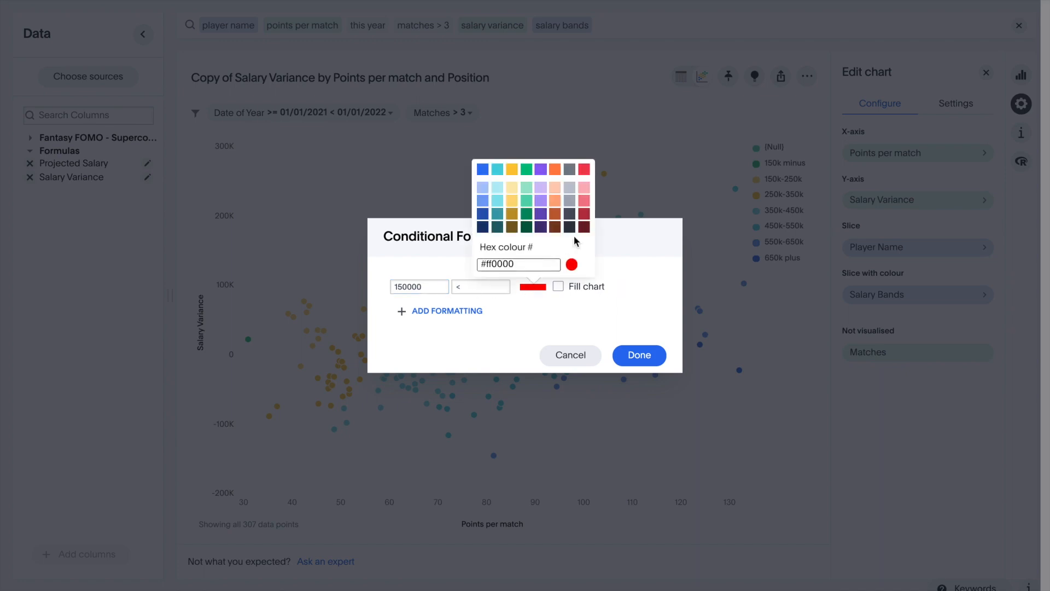
left_click(541, 200)
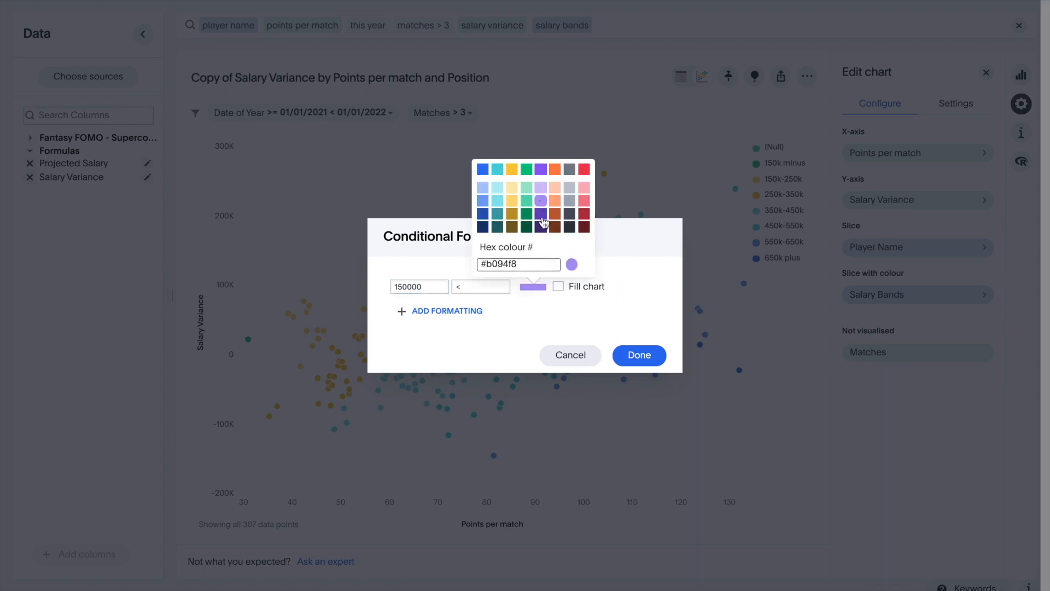
Add a second formatting rule that colours Salary Variance values below -100000 light pink
left_click(406, 314)
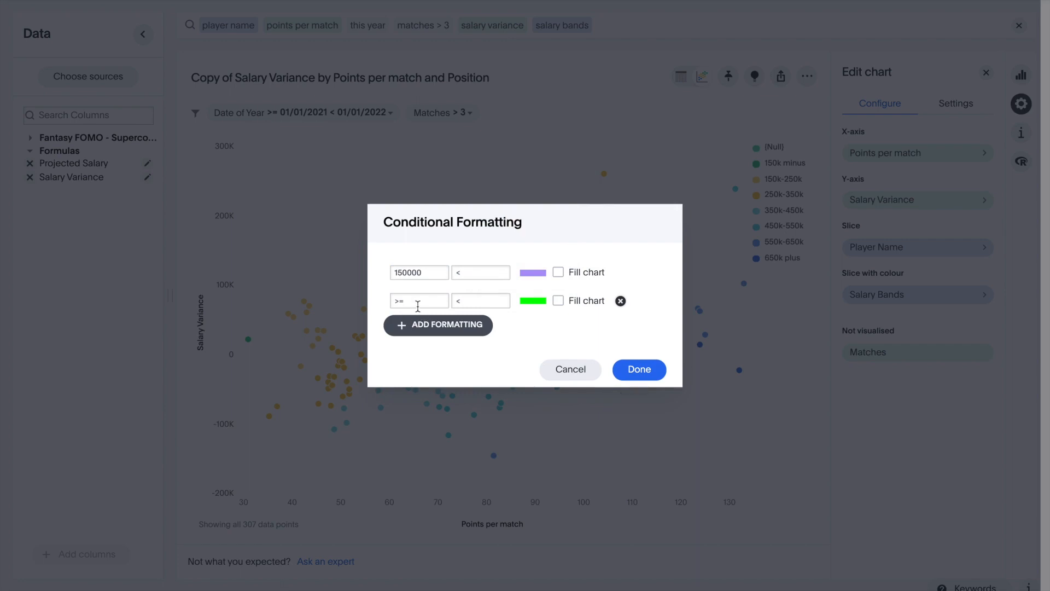
left_click(473, 305)
type("-150000")
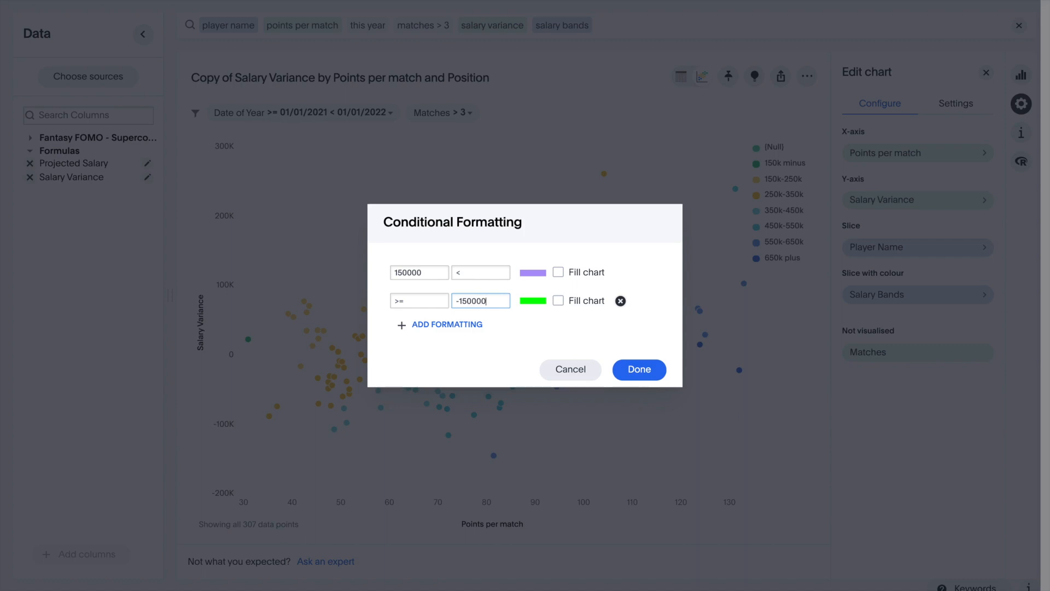
key("BackSpace")
key("BackSpace")
key("BackSpace")
key("BackSpace")
key("BackSpace")
type("00000")
left_click(538, 302)
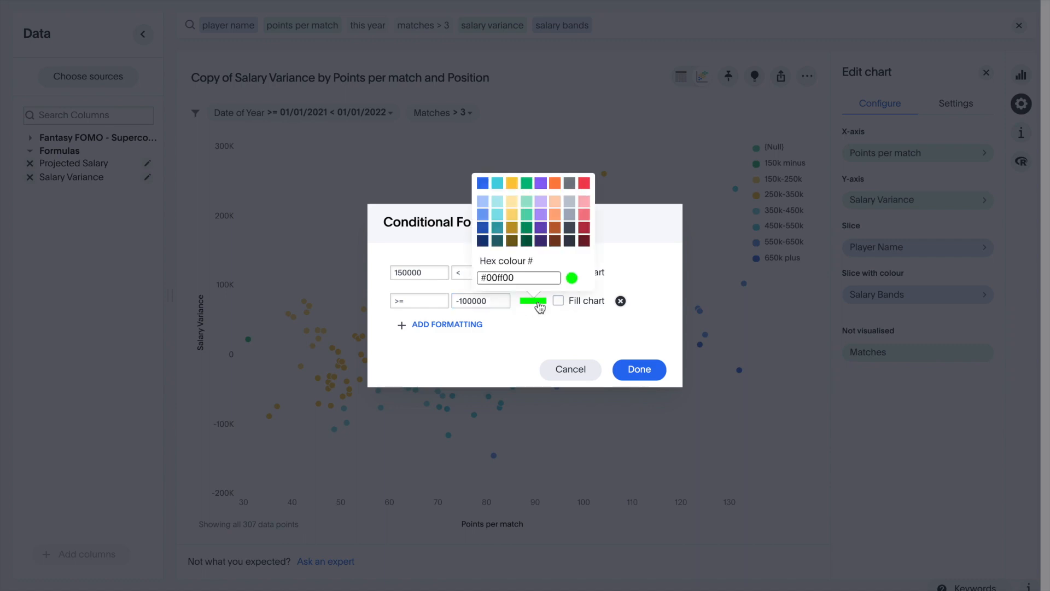
left_click(584, 203)
Add a third rule colouring values from -100000 to 150000 light grey (#bec6d0), and apply the conditional formatting
left_click(406, 331)
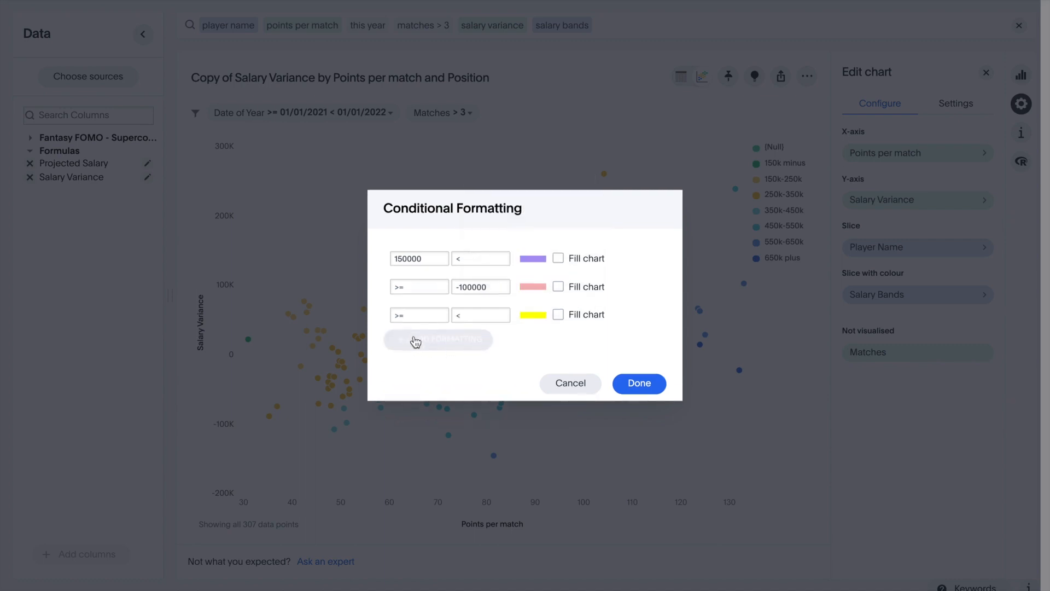
left_click(412, 338)
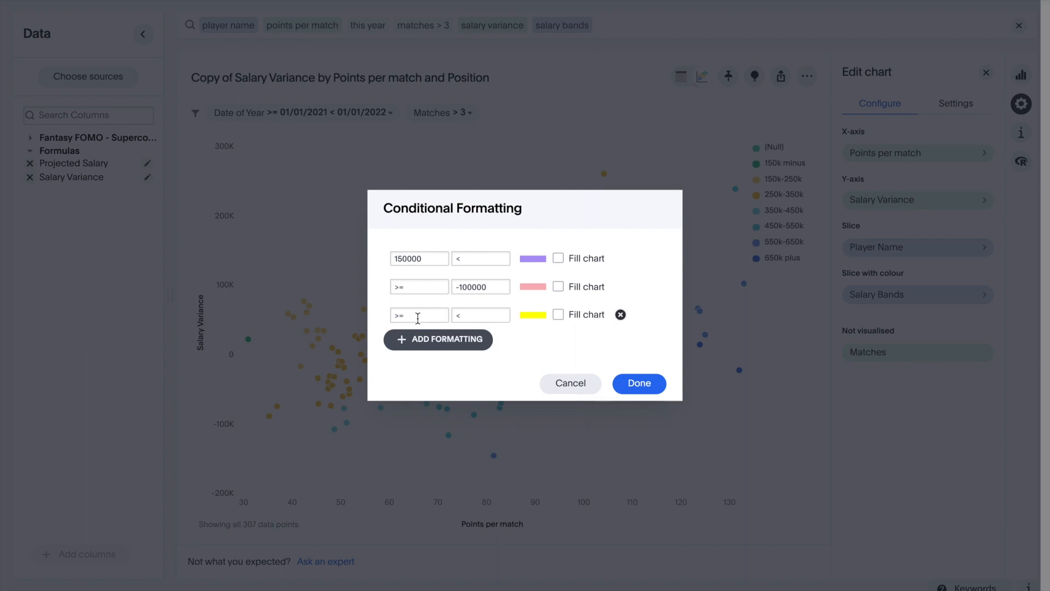
left_click(418, 316)
type("10")
key("BackSpace")
key("BackSpace")
type("-100000")
left_click(479, 314)
type("150000")
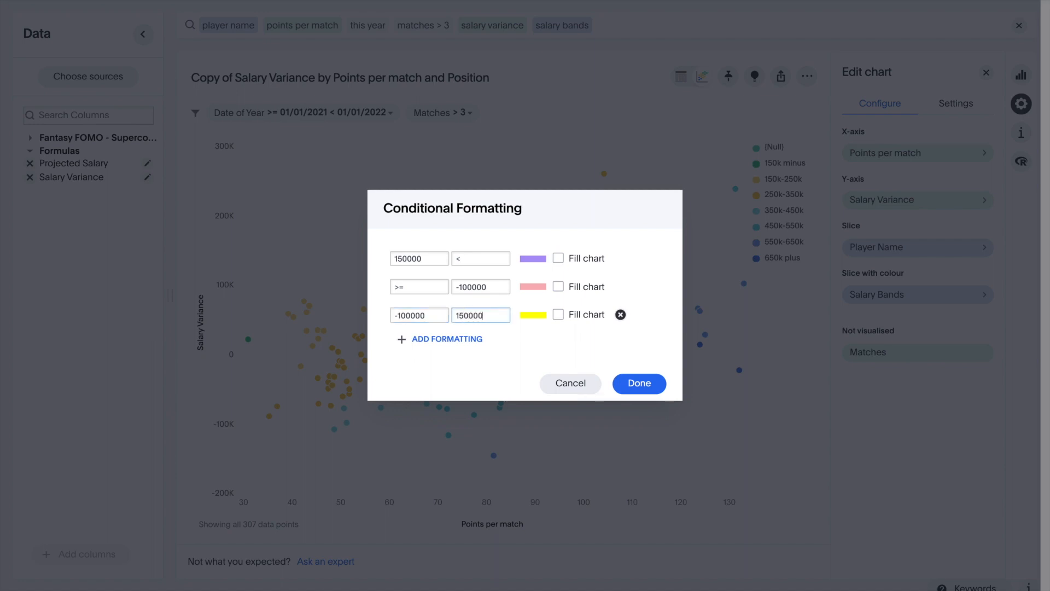
left_click(534, 315)
left_click(569, 216)
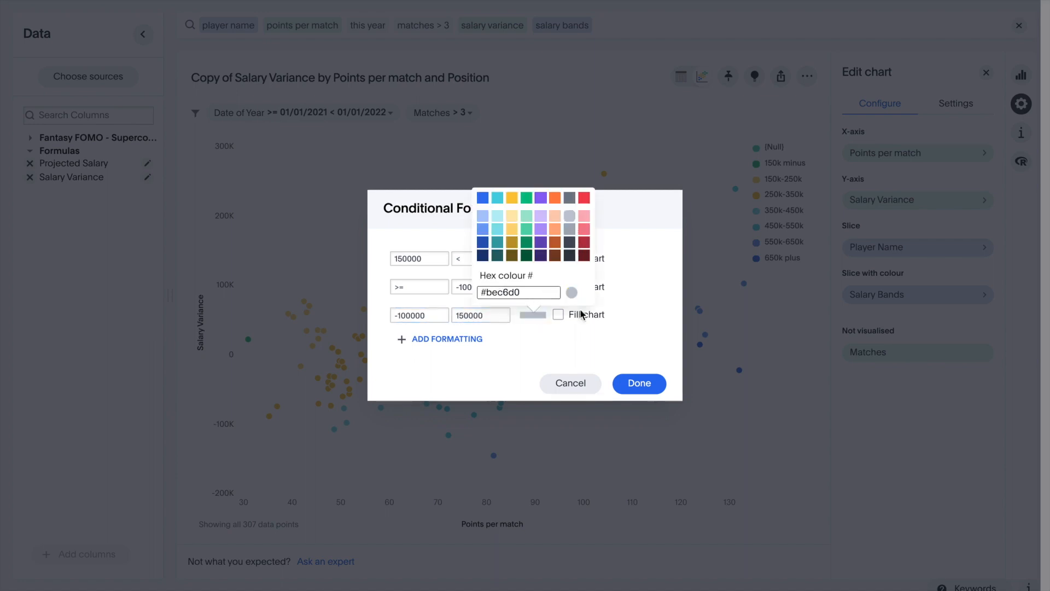
left_click(646, 386)
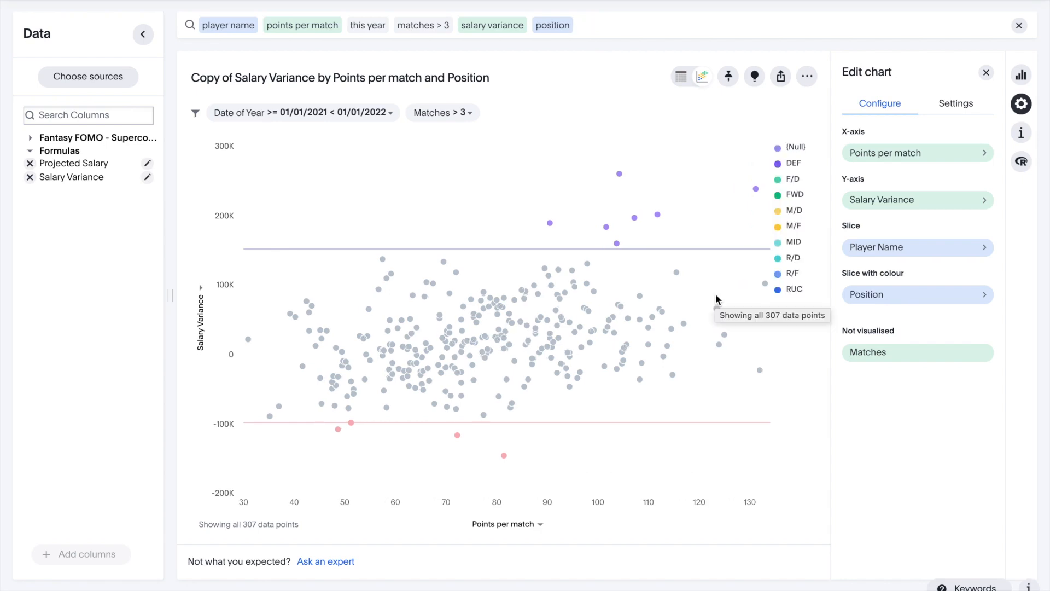
Limit the scatter chart to the defender positions DEF, F/D, M/D and R/D using its legend
left_click(794, 164)
left_click(793, 178)
left_click(794, 210)
left_click(794, 257)
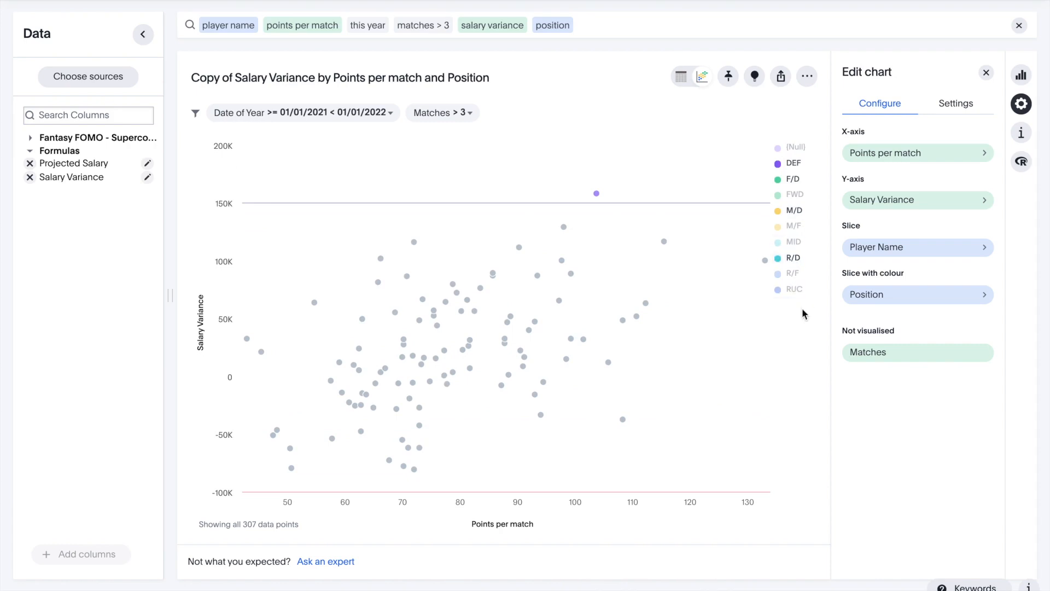
Inspect the details of the defender point above the 150K Salary Variance line
left_click(808, 287)
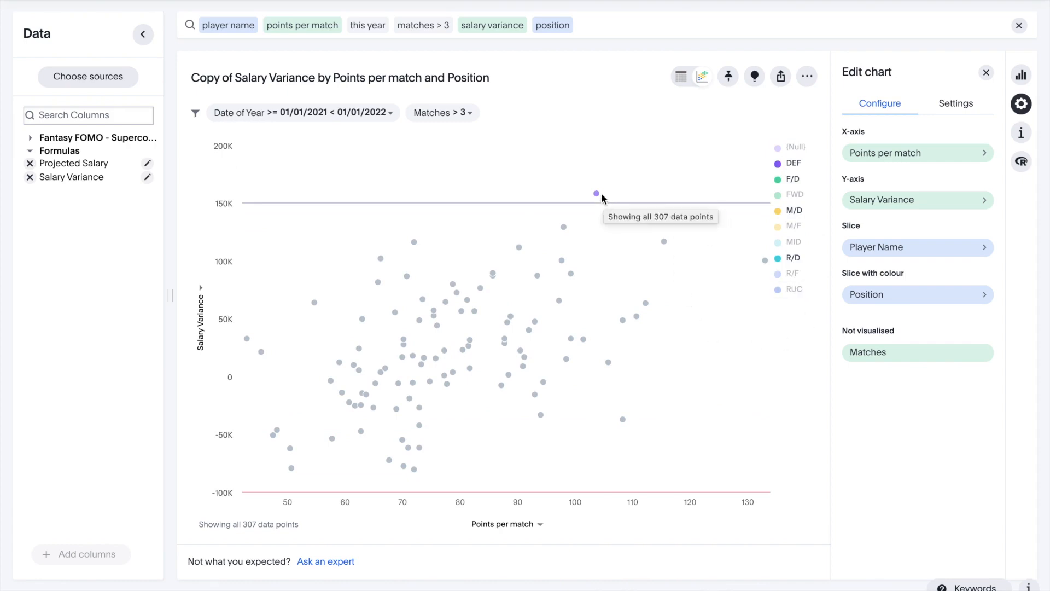
mouse_move(597, 195)
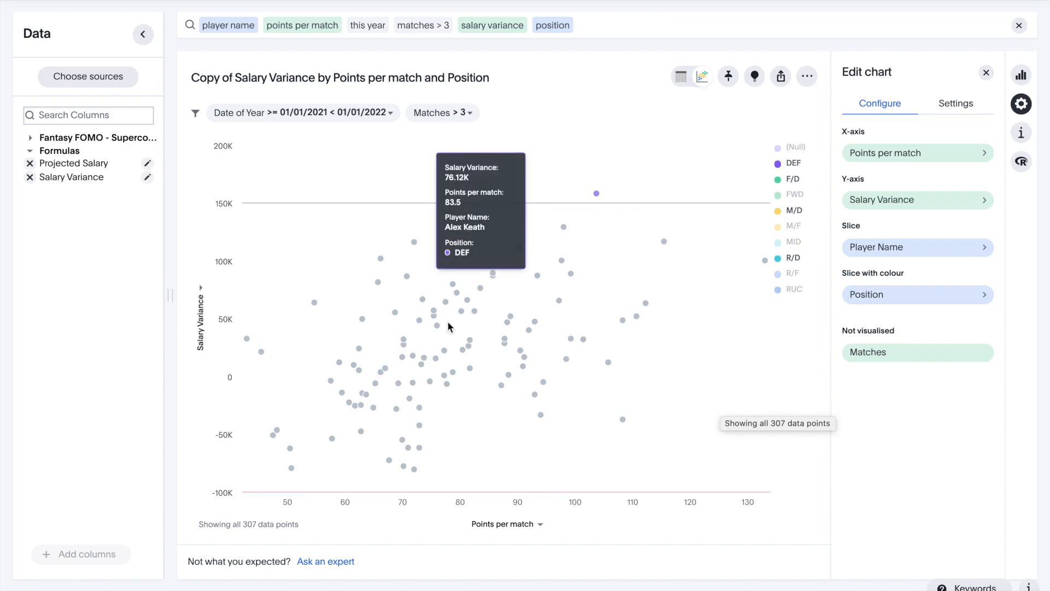
Set the upper limit of the light grey Salary Variance conditional formatting rule to 100000
left_click(201, 307)
left_click(276, 265)
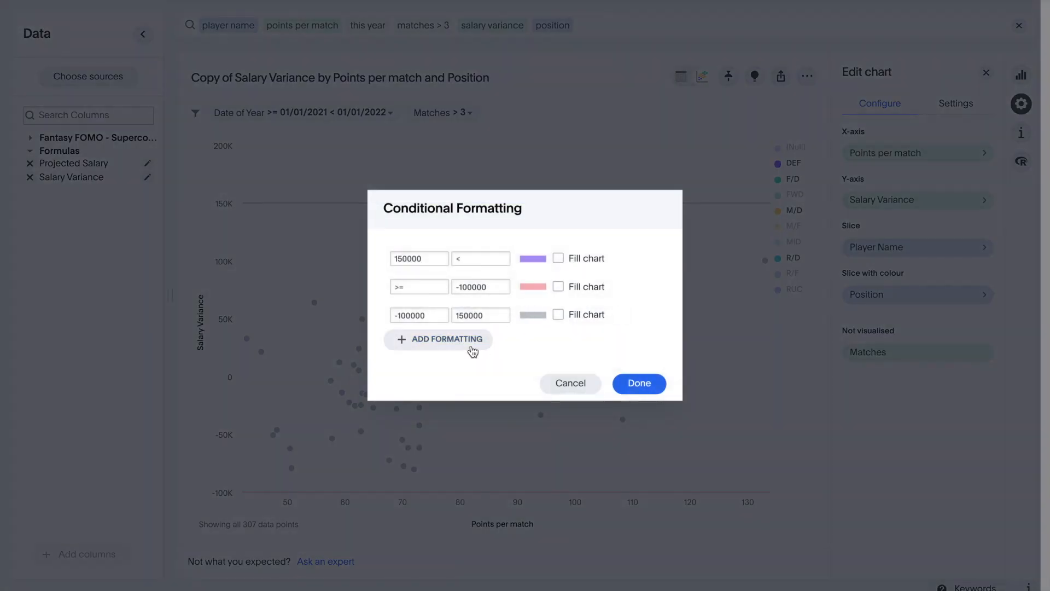
left_click(465, 316)
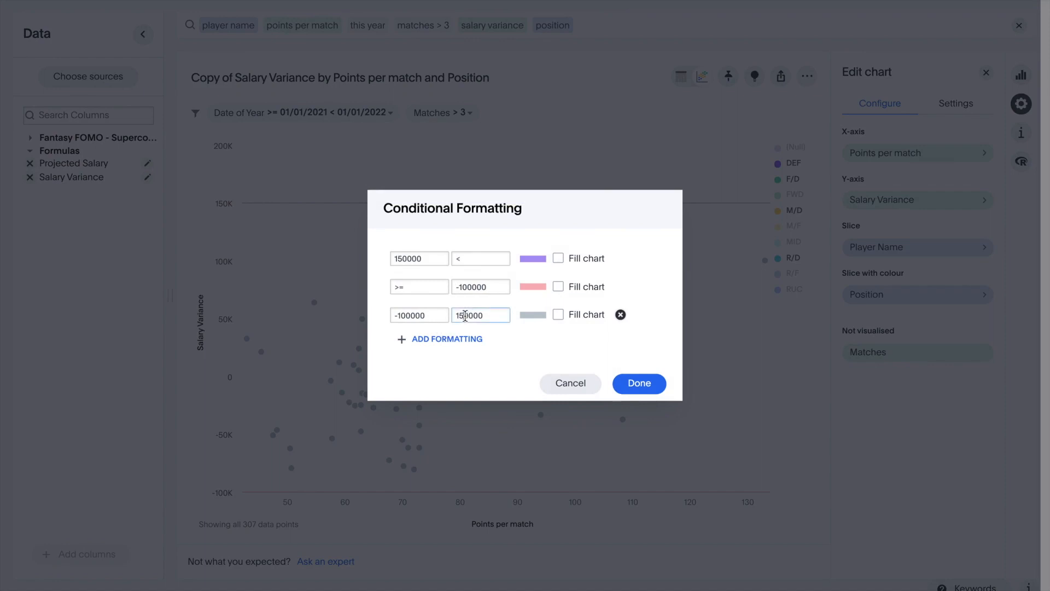
key("BackSpace")
type("0")
Add a fourth rule colouring Salary Variance values from 100000 to 150000 green, and apply the conditional formatting
left_click(444, 345)
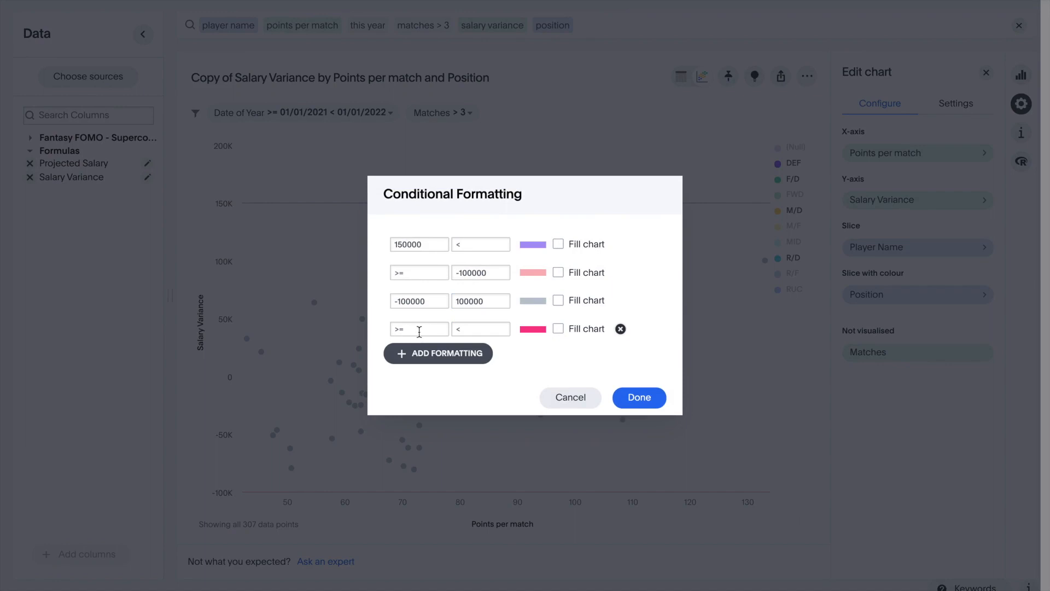
left_click(419, 330)
type("1")
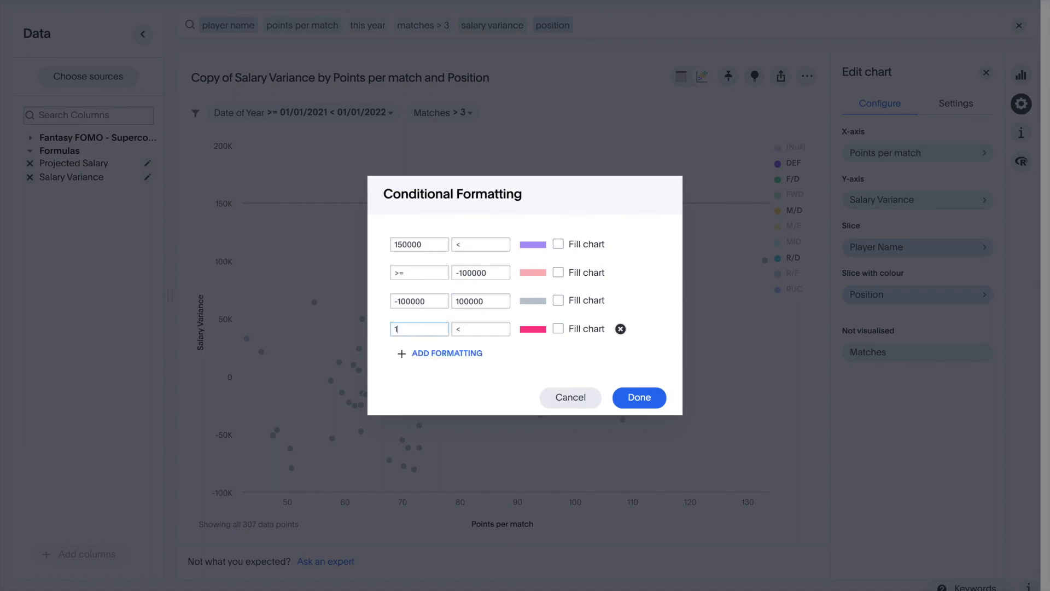
type("00000")
key("Tab")
type("150000")
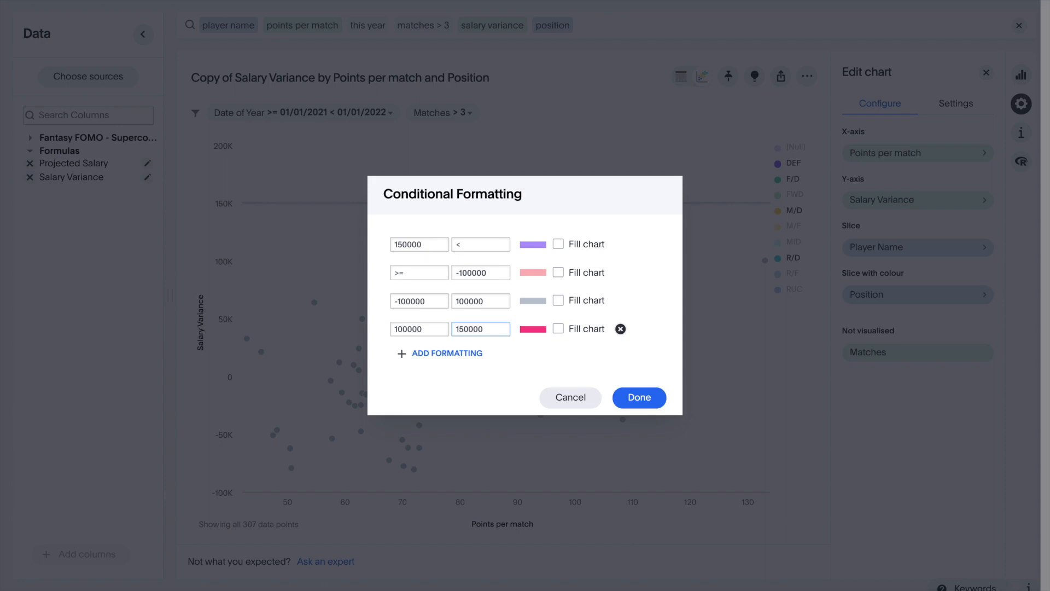
left_click(533, 330)
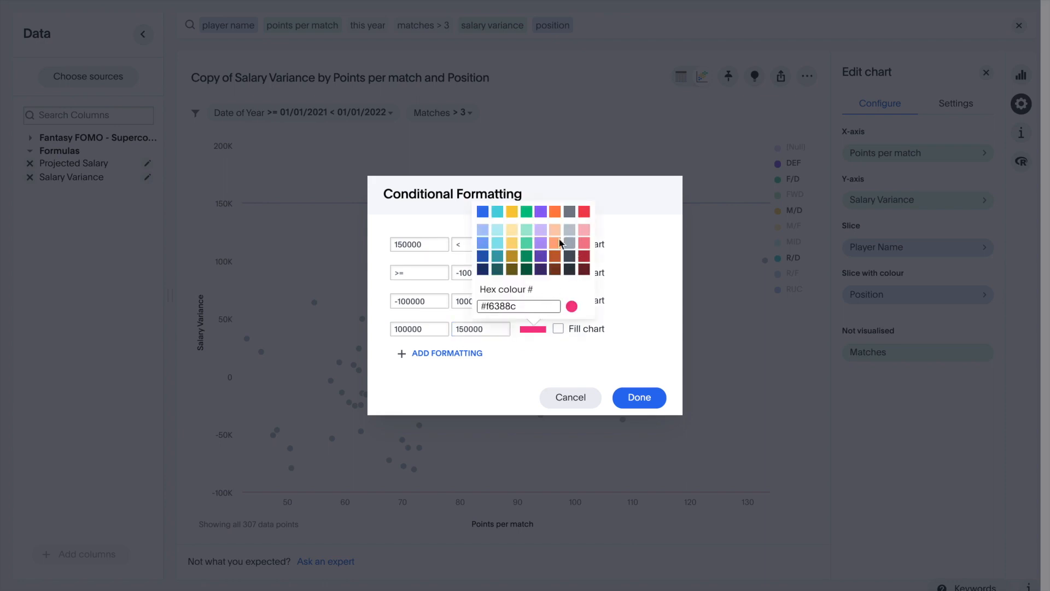
left_click(526, 243)
left_click(637, 402)
left_click(638, 402)
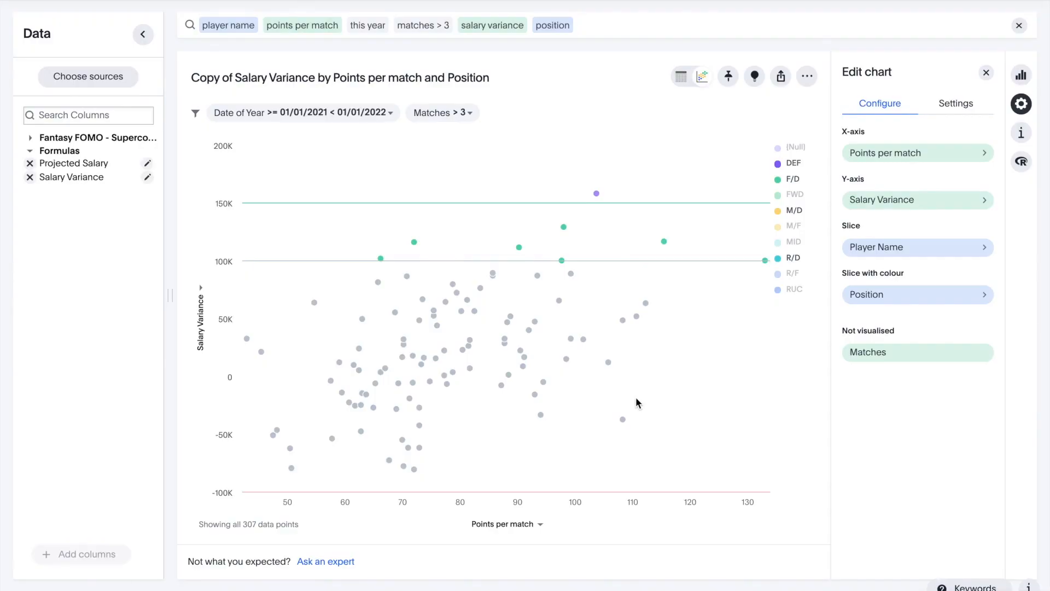
Inspect the player details of the green defender points between the 100K and 150K lines
mouse_move(664, 243)
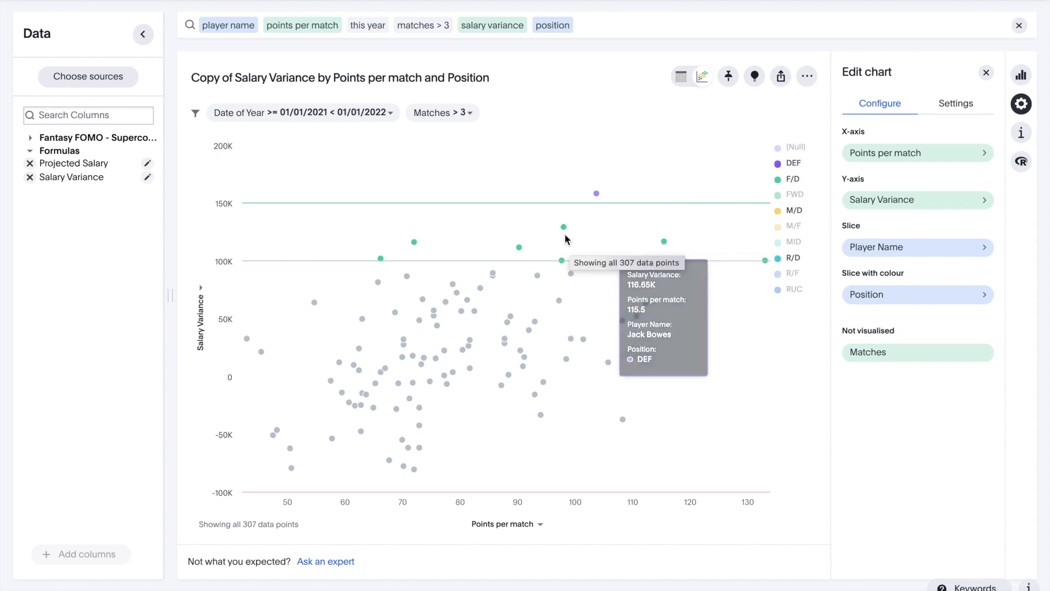
mouse_move(564, 230)
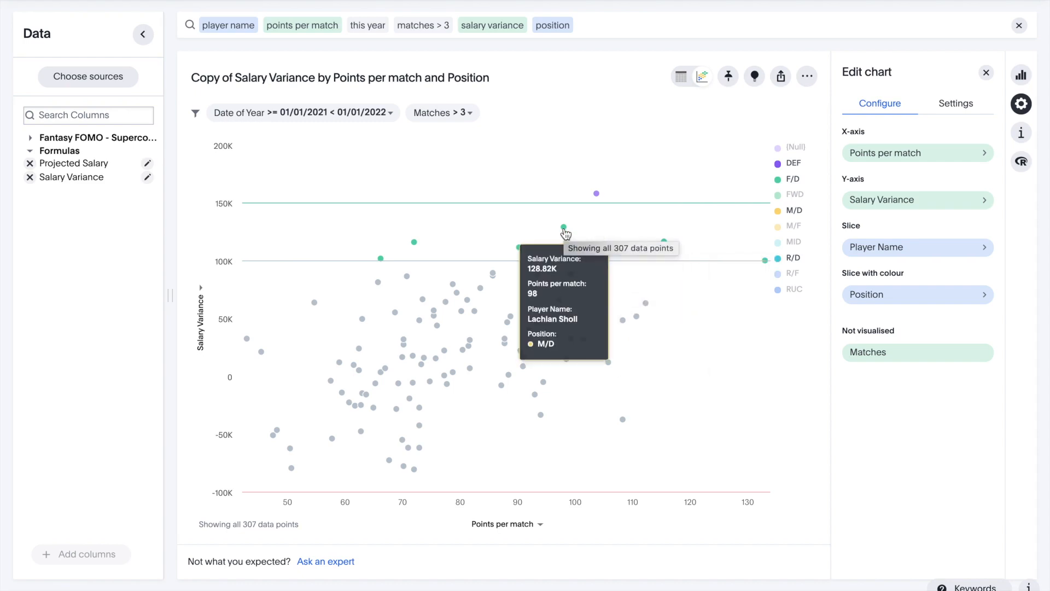
mouse_move(562, 264)
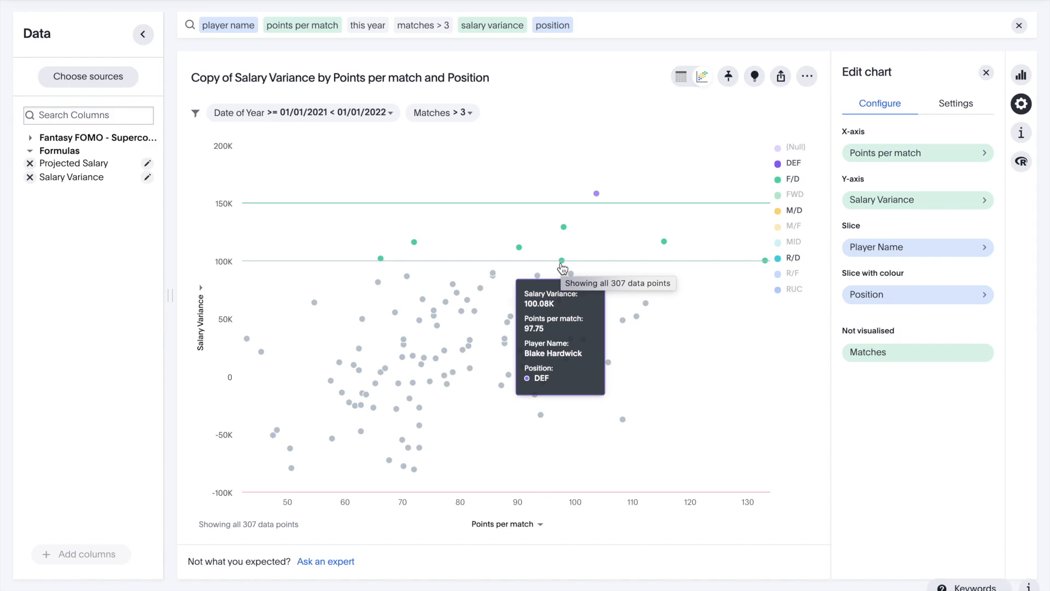
mouse_move(519, 249)
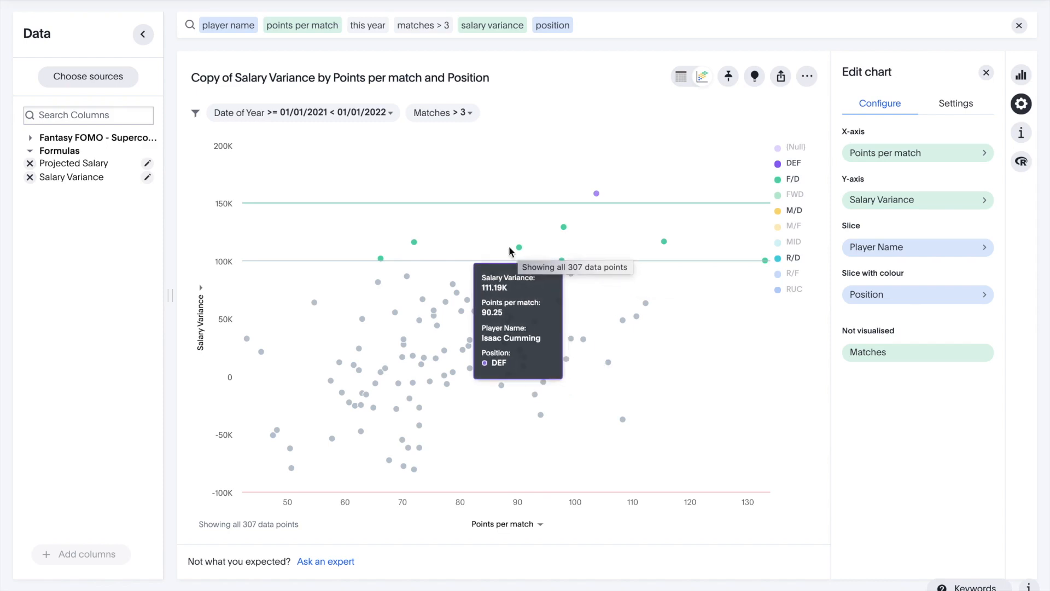
mouse_move(414, 244)
mouse_move(382, 261)
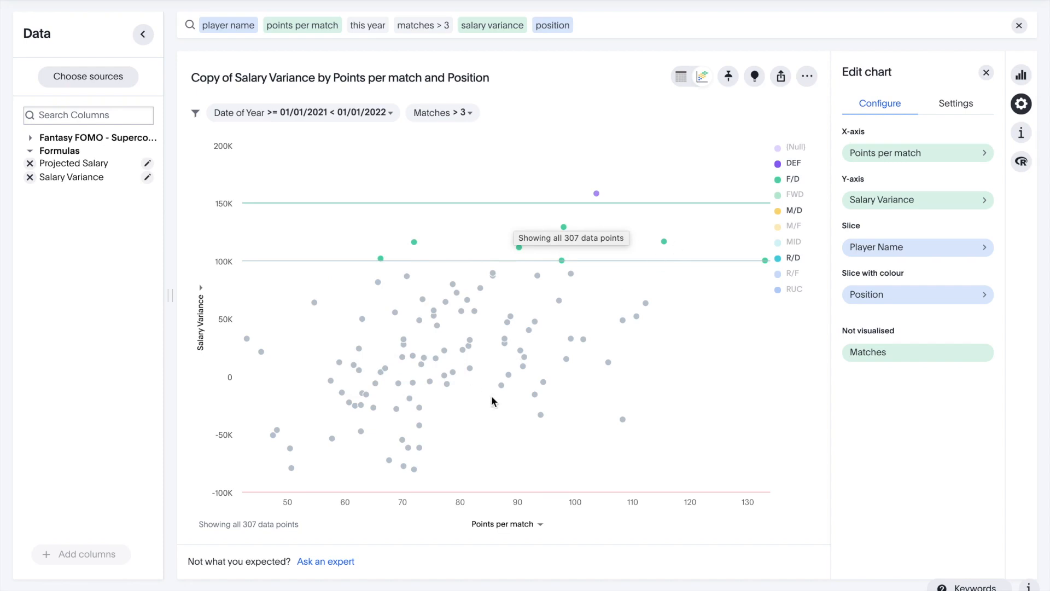
Inspect the player details of defender points with negative Salary Variance, including the higher-scoring ones
mouse_move(291, 469)
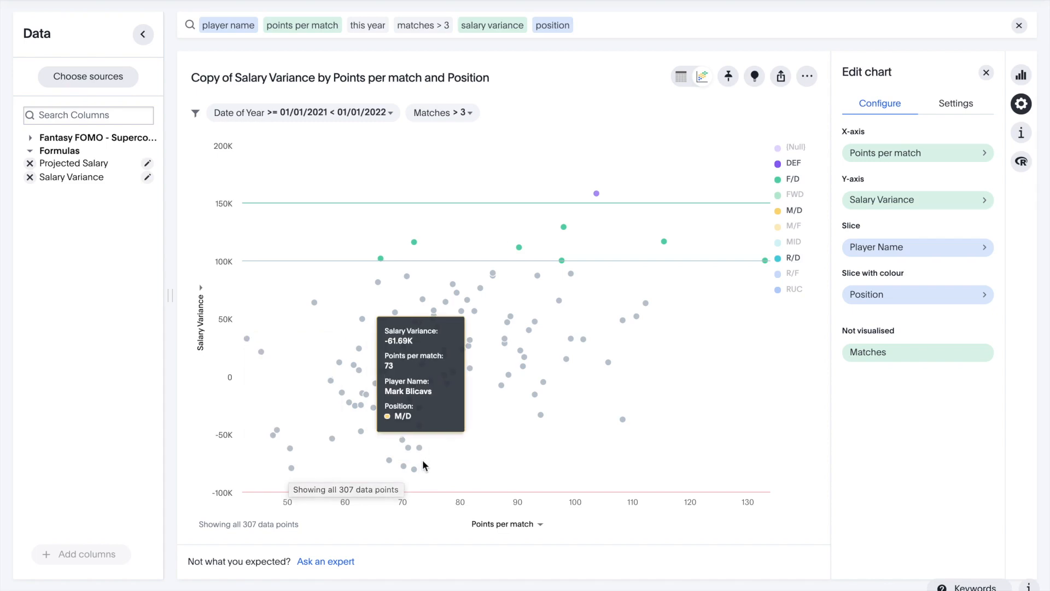
mouse_move(407, 469)
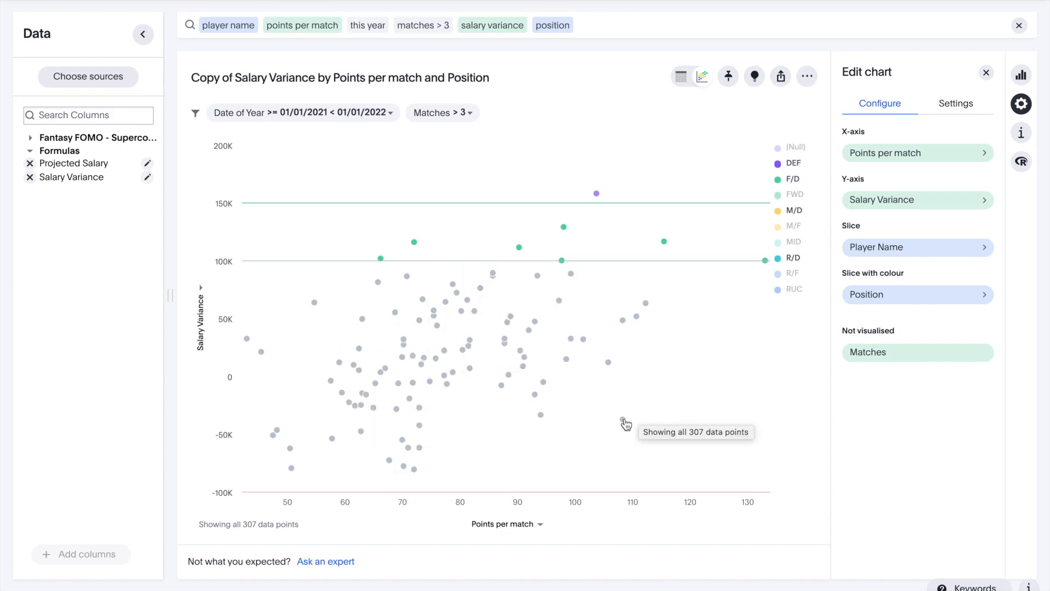
mouse_move(624, 421)
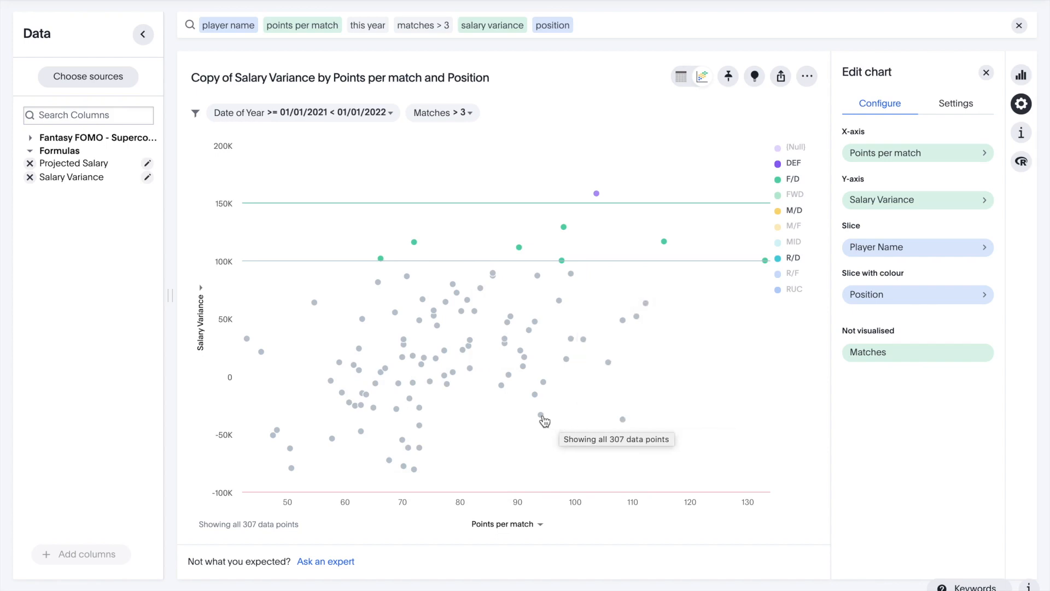
mouse_move(542, 420)
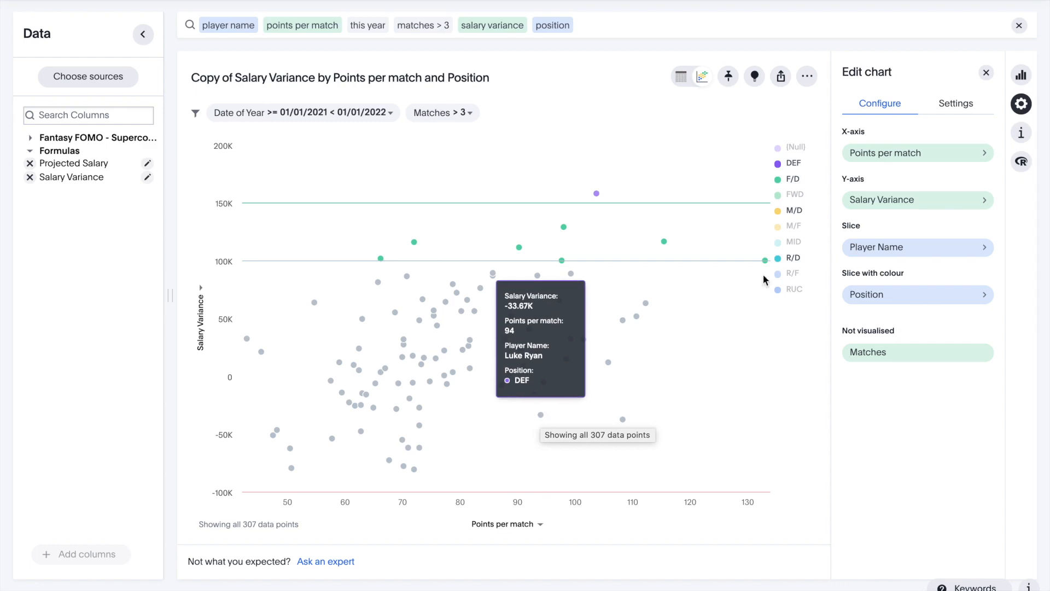
Limit the scatter chart to the forward positions F/D, FWD, M/F and R/F using its legend
left_click(811, 189)
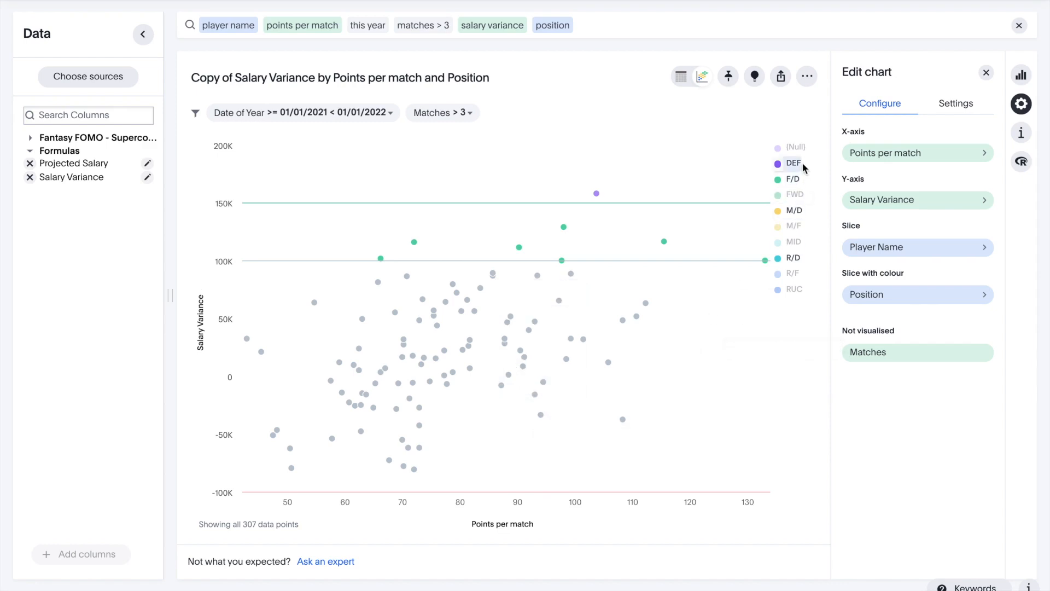
left_click(798, 166)
left_click(797, 195)
left_click(797, 213)
left_click(794, 229)
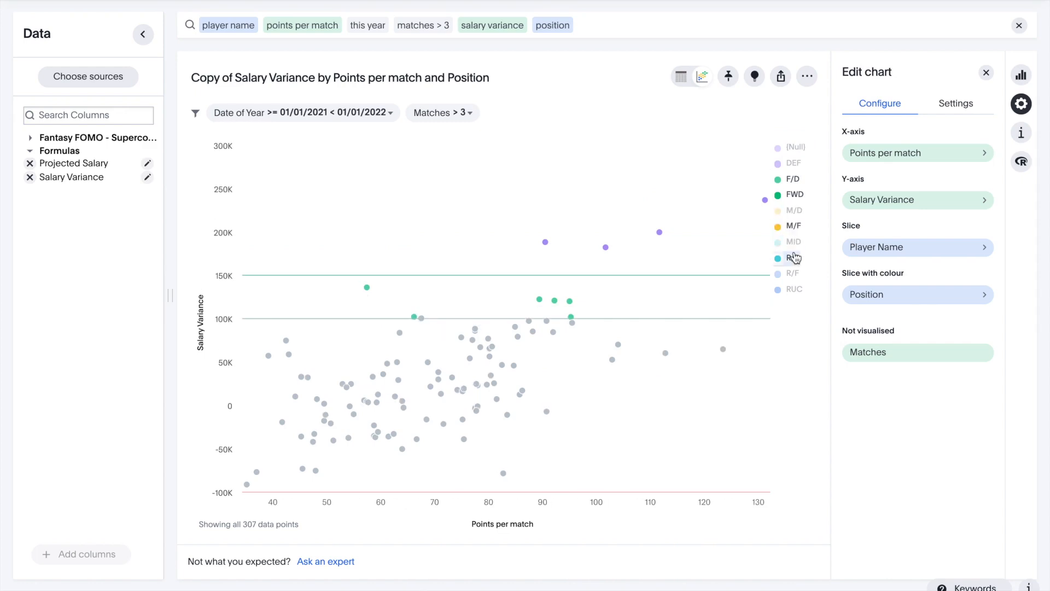
left_click(793, 259)
left_click(793, 273)
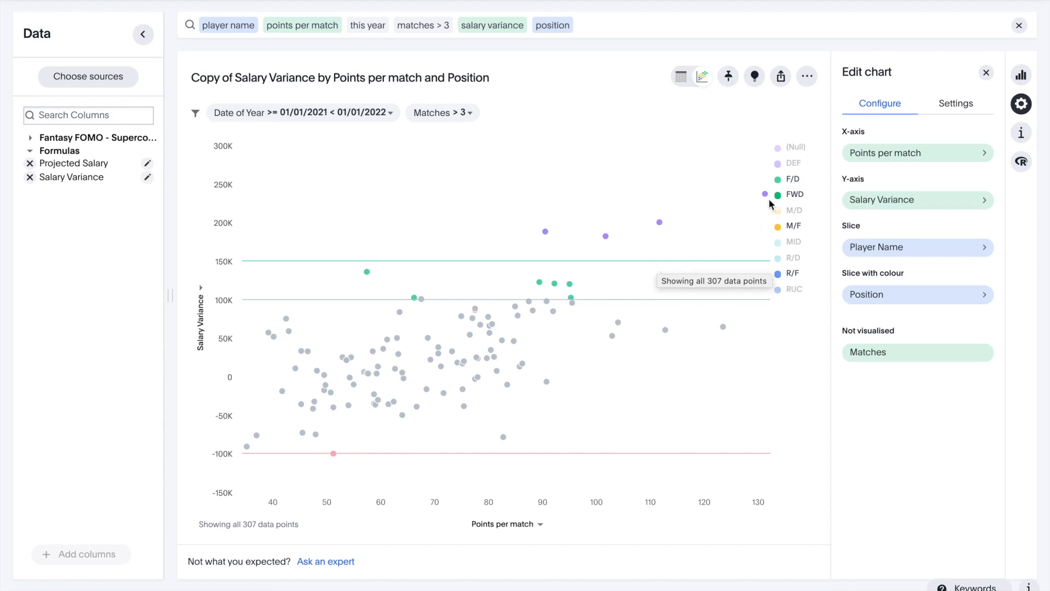
Inspect the player details of the purple and green forward points above the 100K line
mouse_move(767, 197)
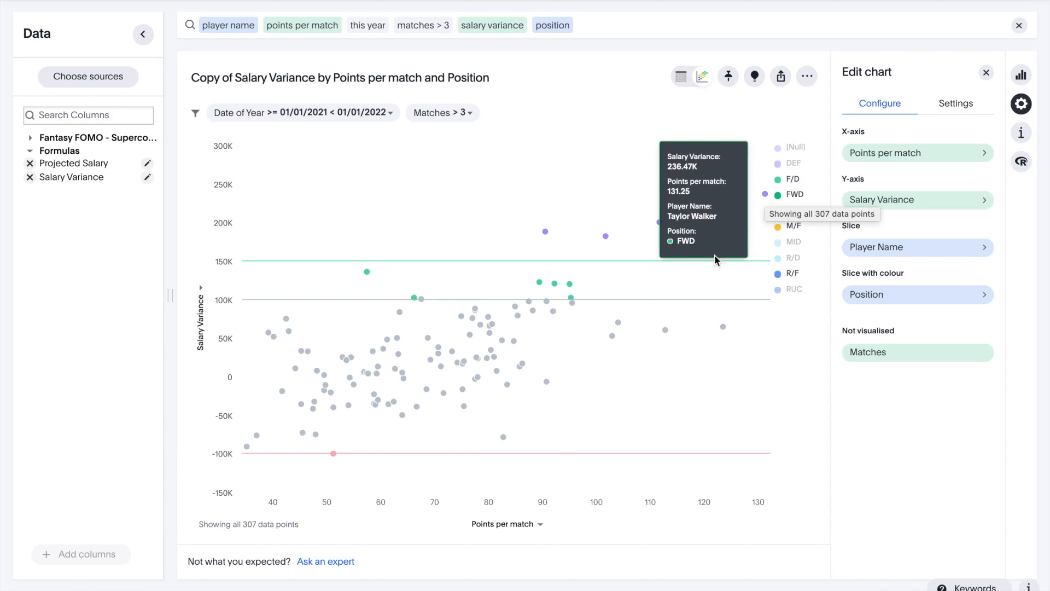
mouse_move(659, 224)
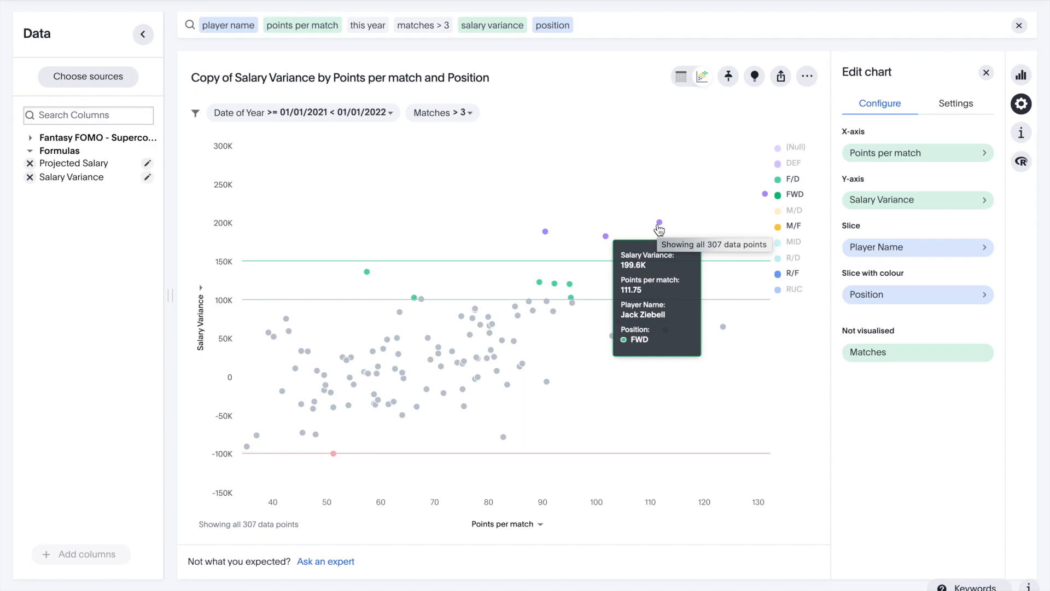
mouse_move(605, 236)
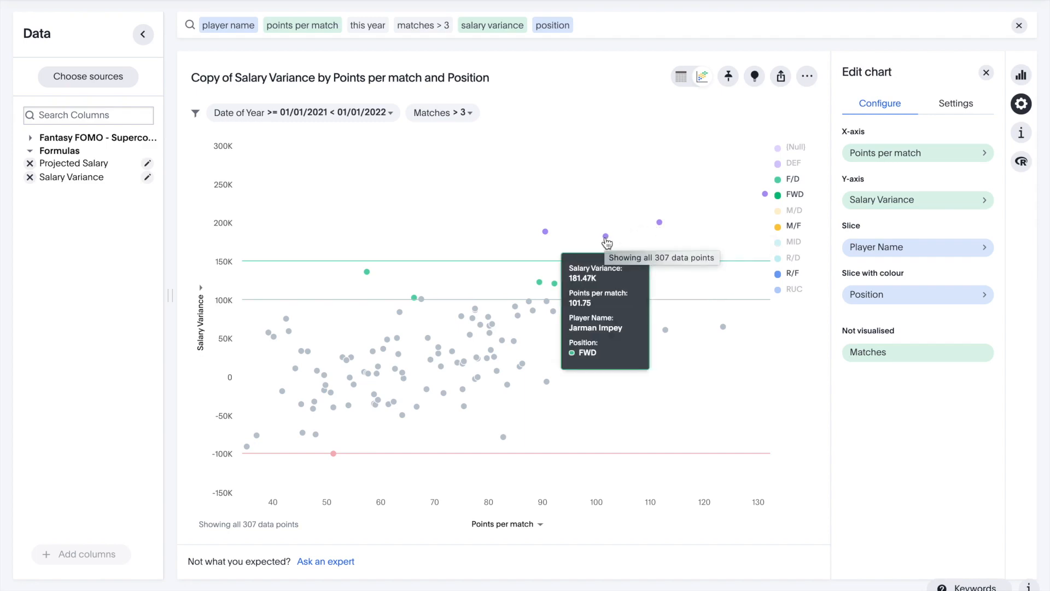
mouse_move(545, 233)
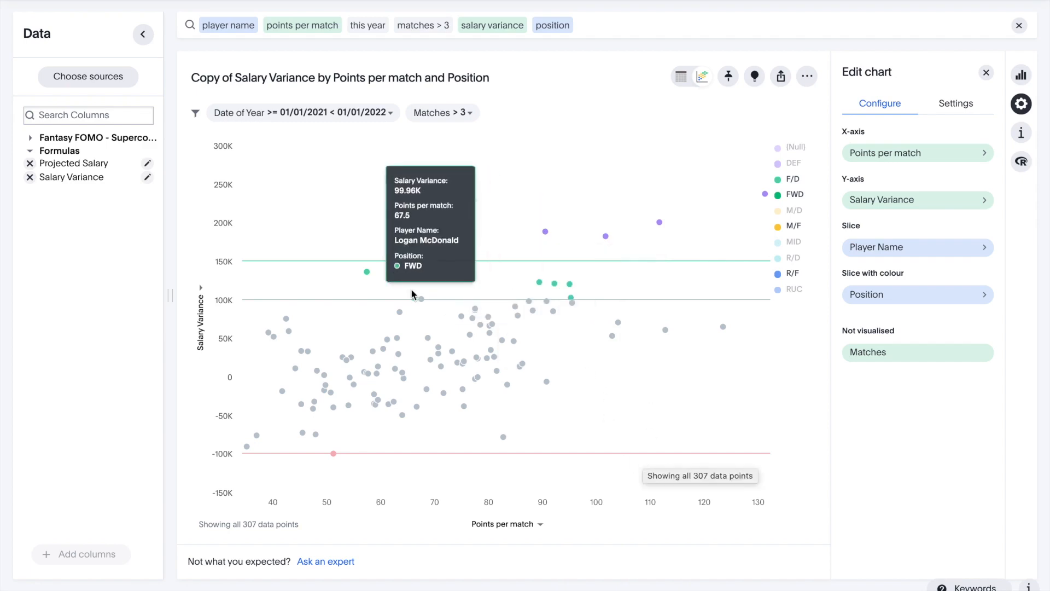
mouse_move(568, 285)
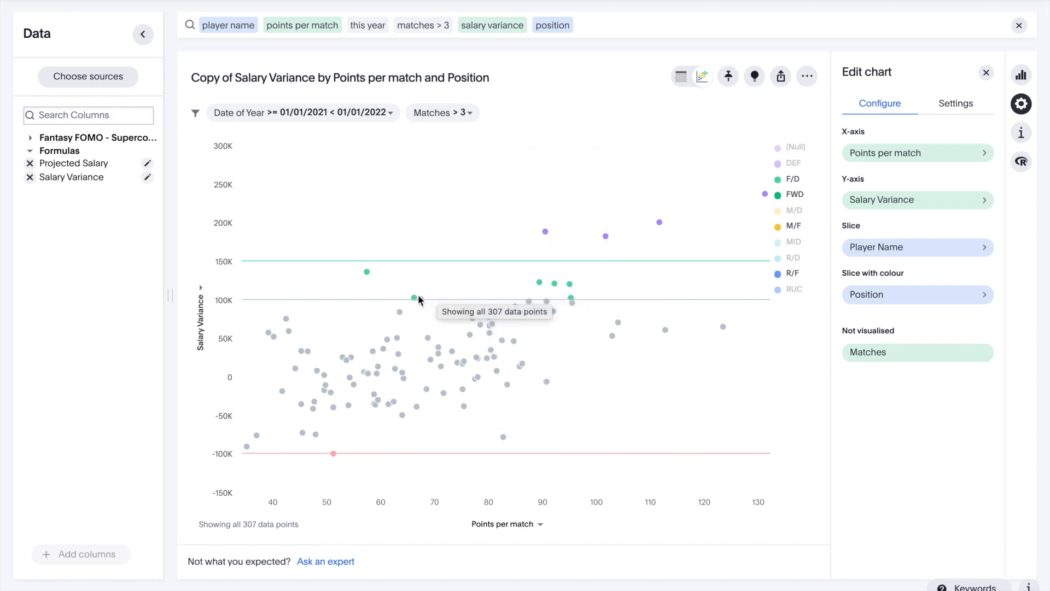
mouse_move(415, 298)
mouse_move(368, 276)
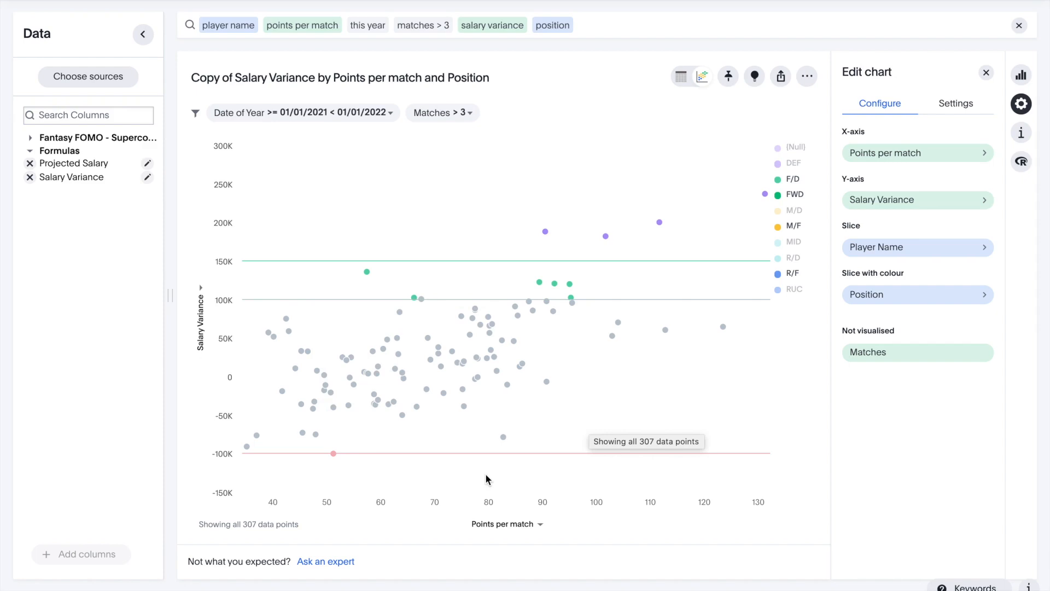
Inspect the player details of the pink and grey forward points with negative Salary Variance
mouse_move(333, 454)
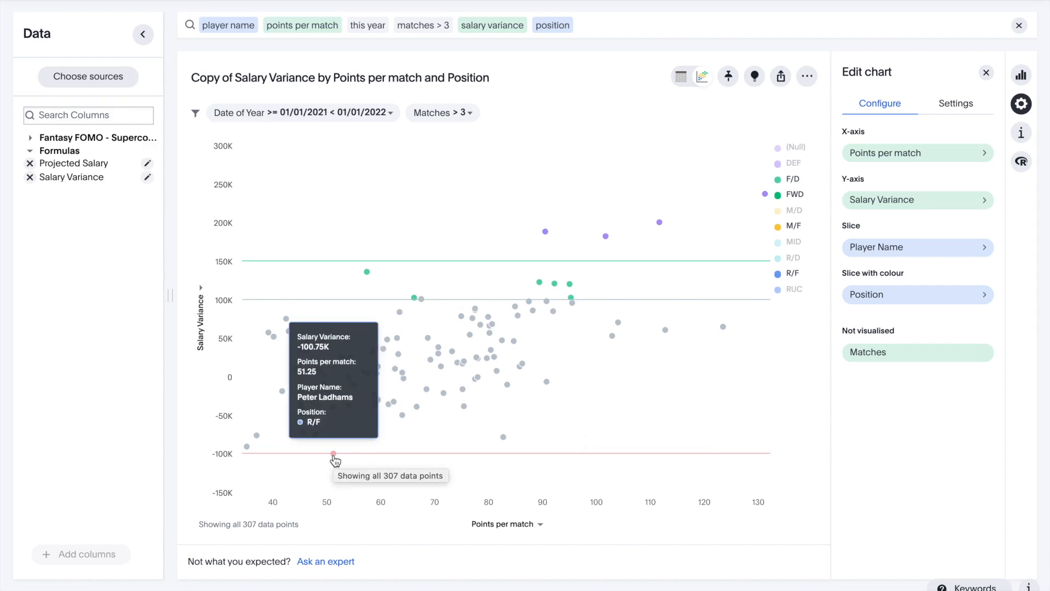
mouse_move(503, 440)
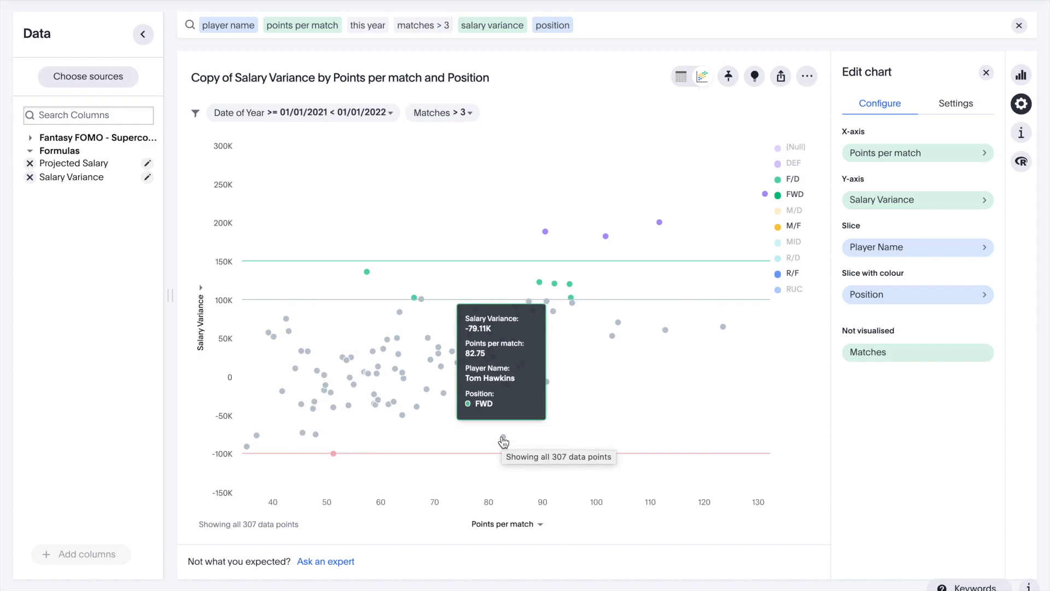
mouse_move(464, 407)
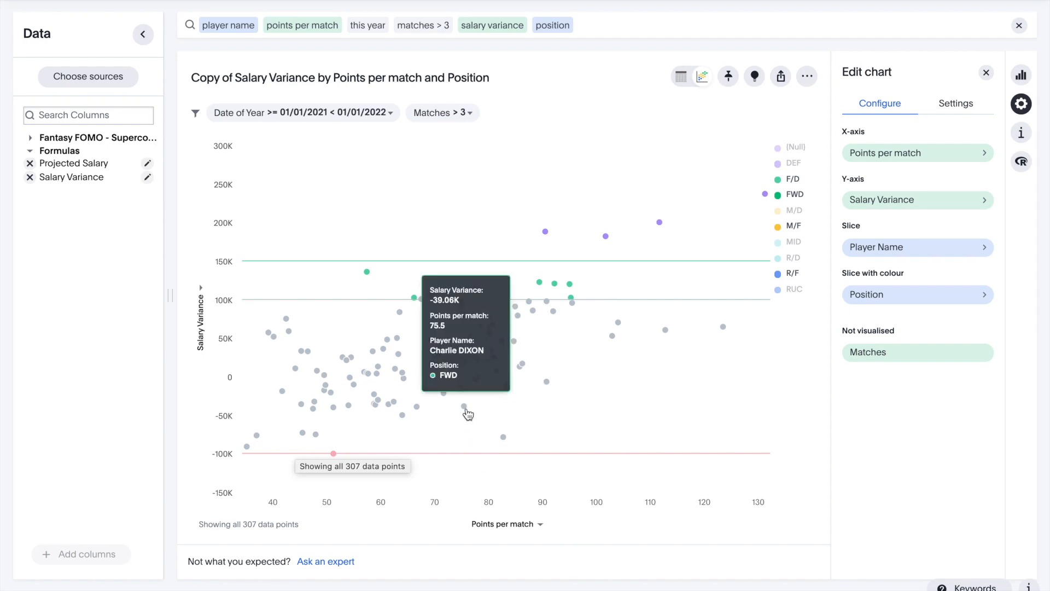
mouse_move(547, 382)
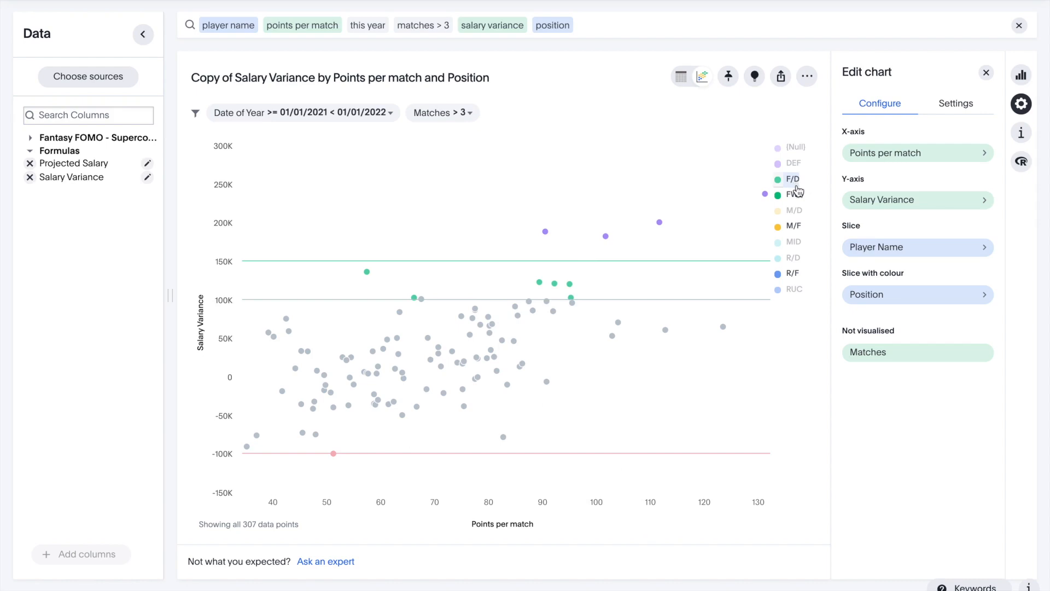
Limit the scatter chart to the midfield positions M/D, M/F and MID using its legend
left_click(797, 214)
left_click(791, 243)
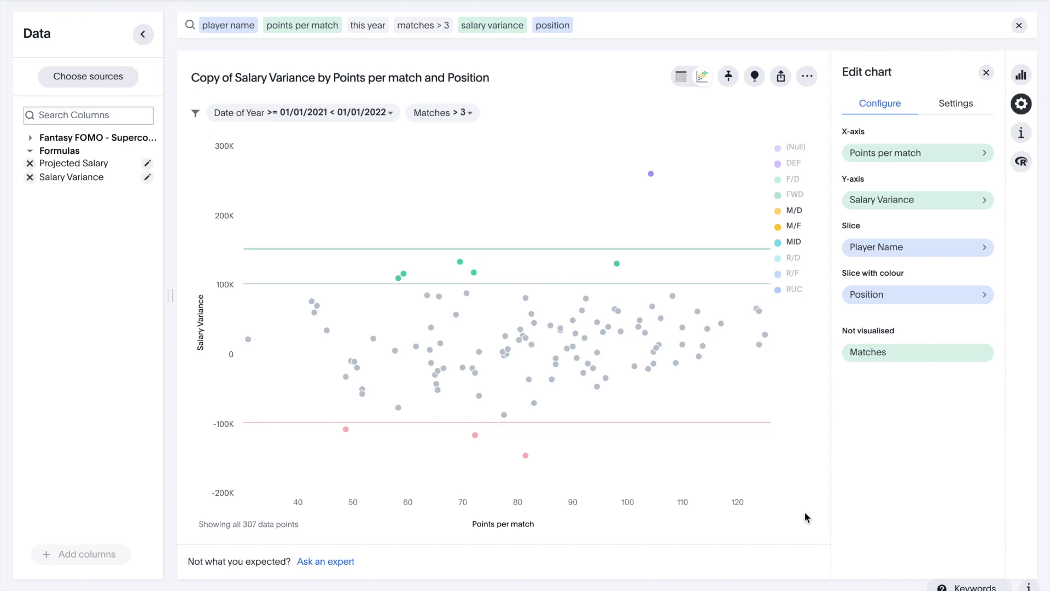
Inspect the player details of the purple midfielder point above 200K and the pink points below -100K
mouse_move(652, 176)
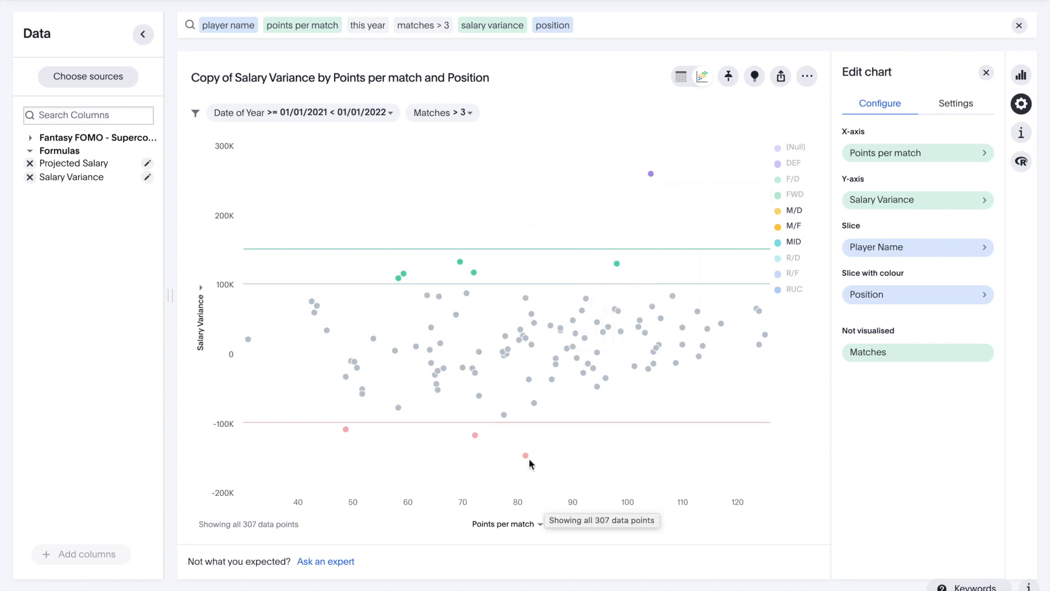
mouse_move(525, 457)
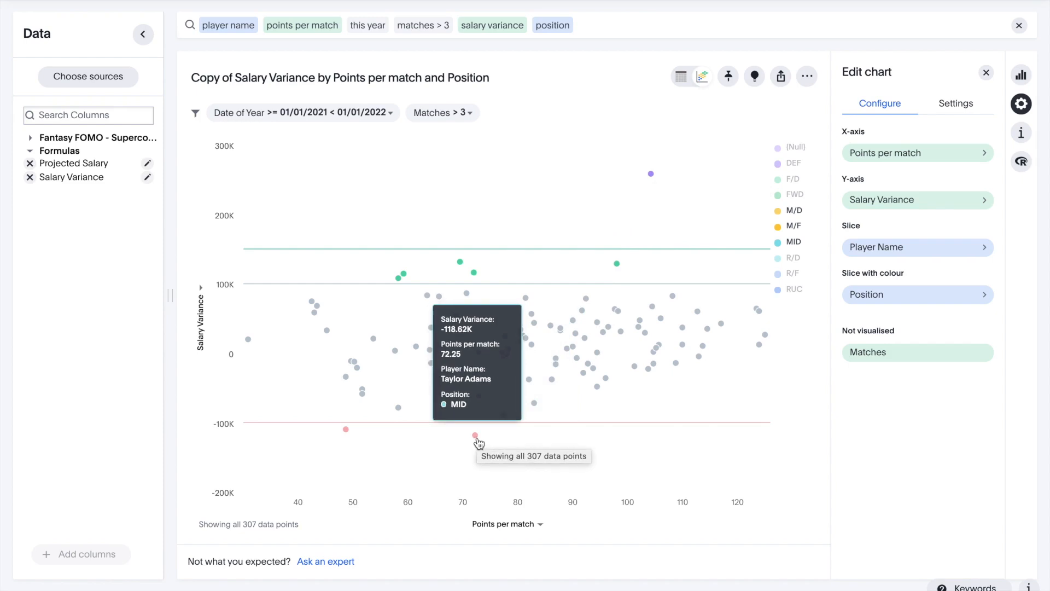
mouse_move(346, 432)
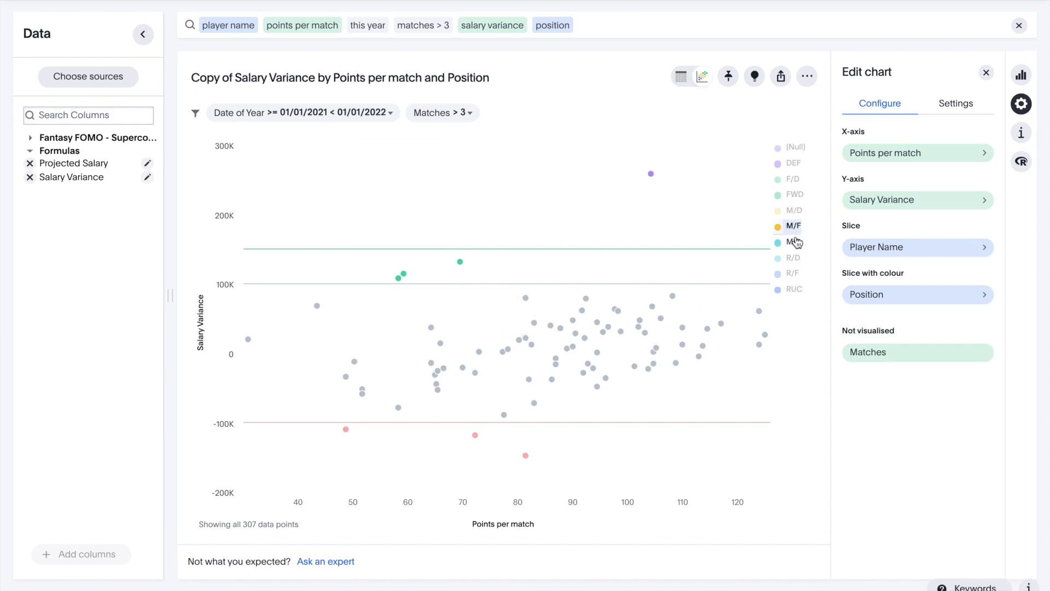
Limit the scatter chart to the ruck positions R/D, R/F and RUC and inspect the player details of its purple and pink points
left_click(797, 258)
left_click(793, 273)
left_click(793, 289)
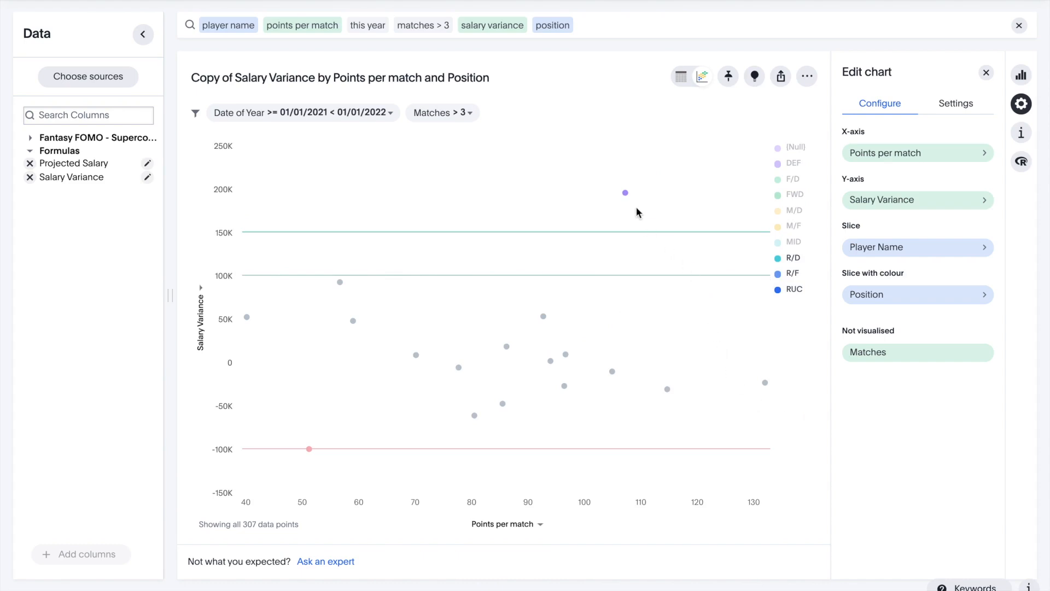
mouse_move(627, 194)
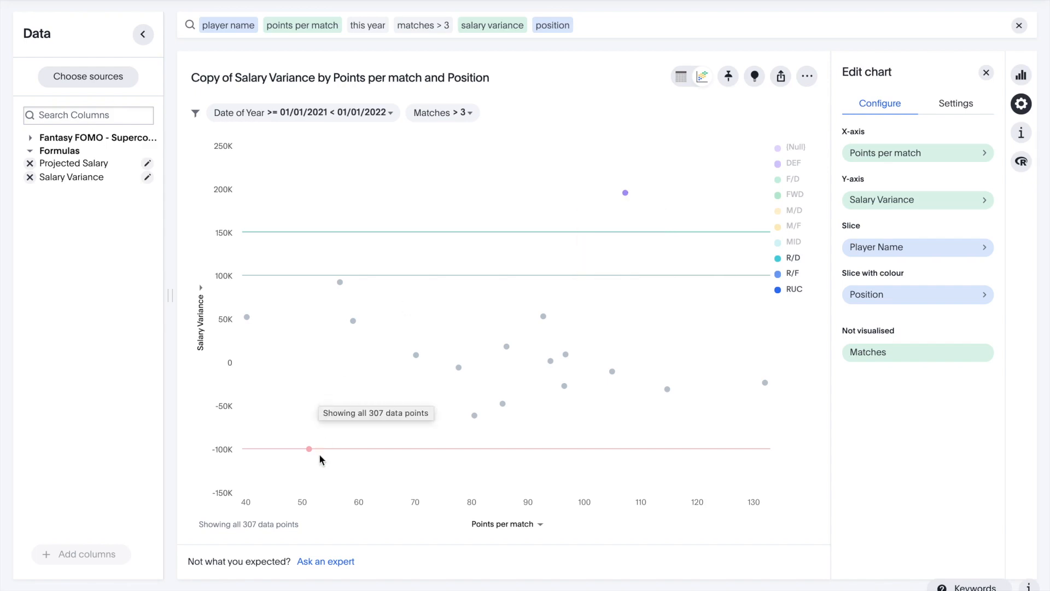
mouse_move(310, 450)
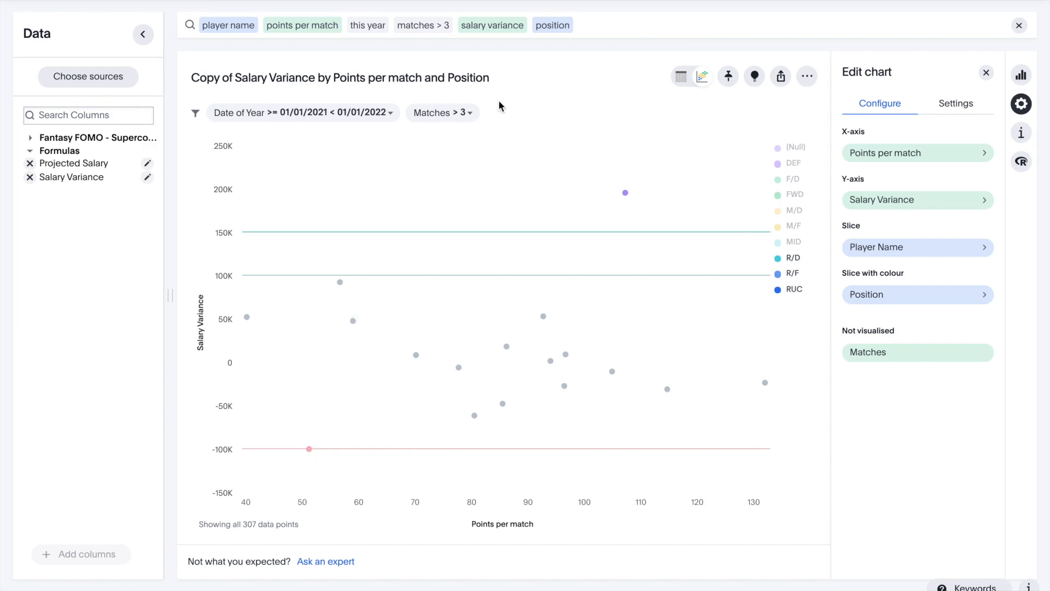
Change the matches condition in the search query to matches = 2 and rerun the search
left_click(442, 26)
left_click(442, 25)
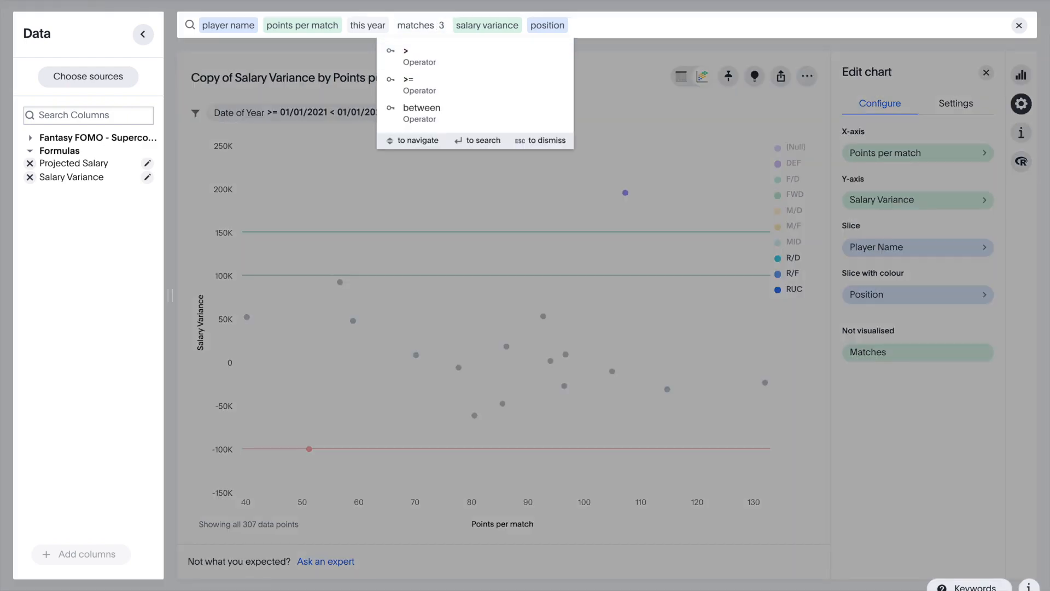
key("Return")
left_click(439, 26)
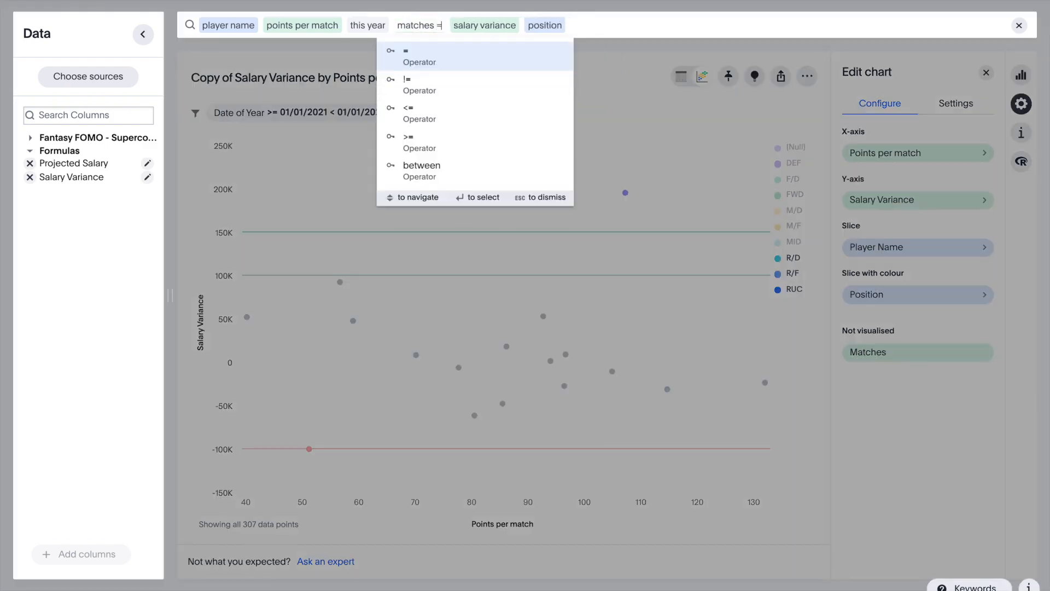
type("2")
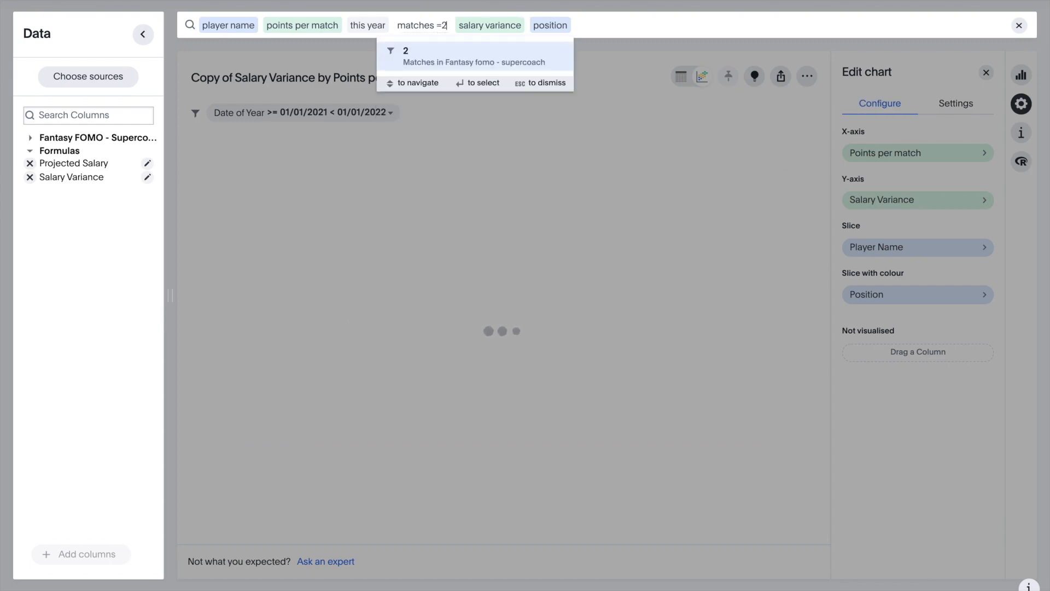
key("Return")
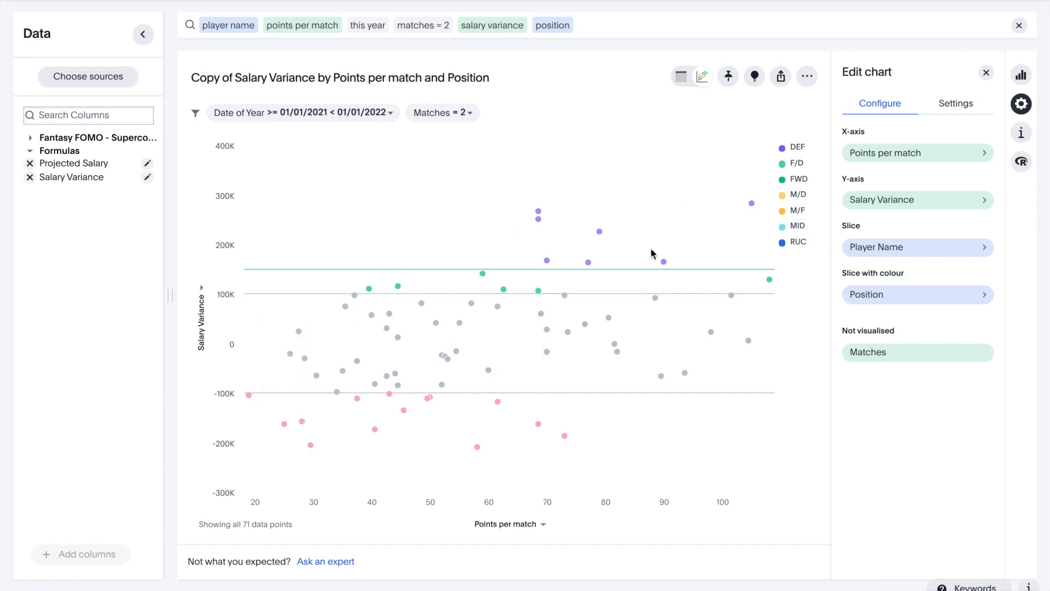
Inspect the player details of the purple points above the upper green Salary Variance line for players with two matches
mouse_move(751, 208)
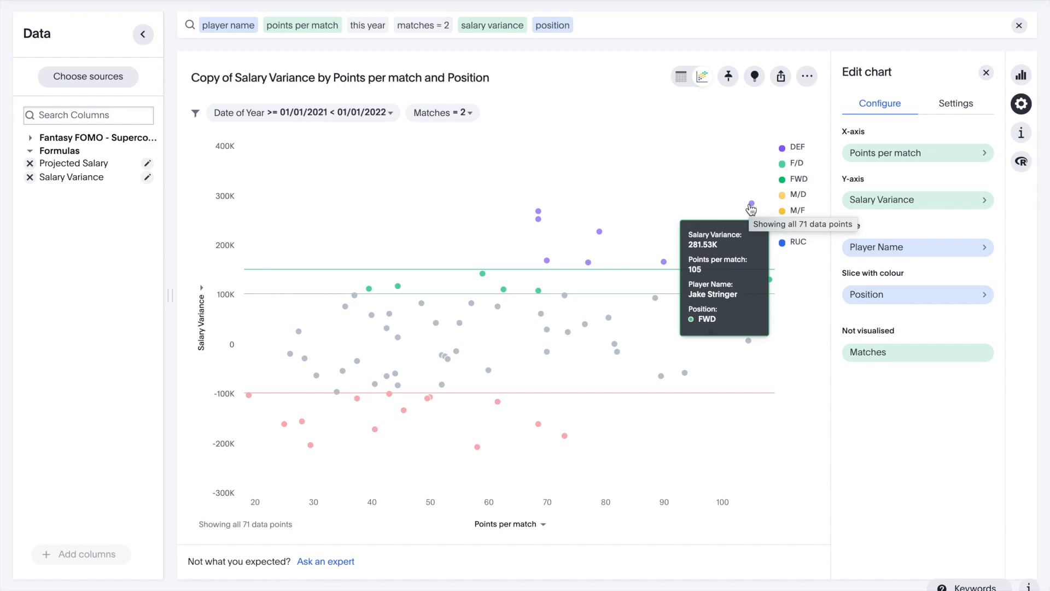
mouse_move(663, 266)
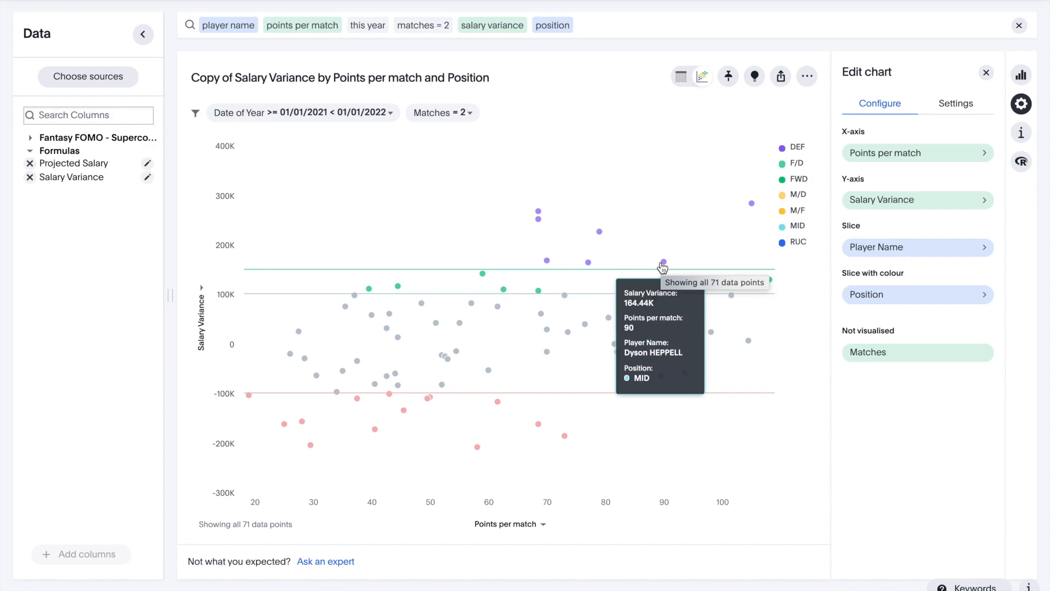
mouse_move(600, 235)
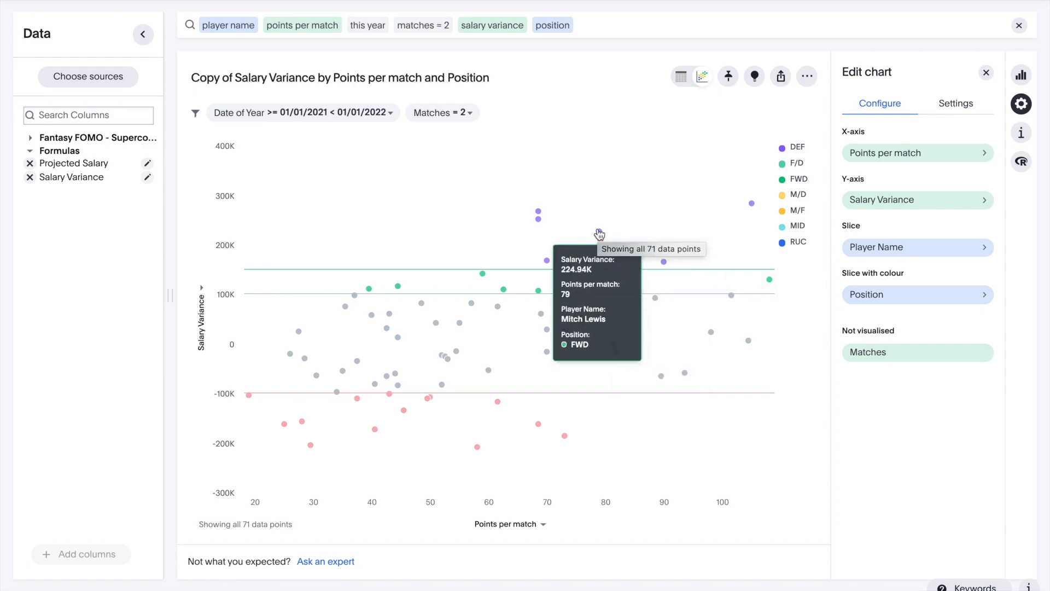
mouse_move(589, 268)
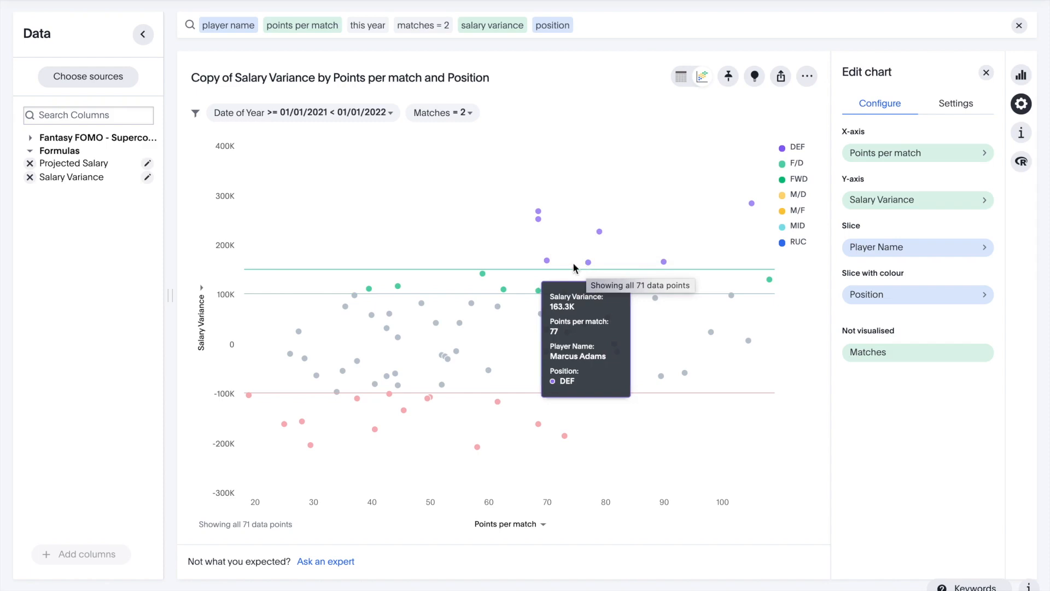
mouse_move(547, 262)
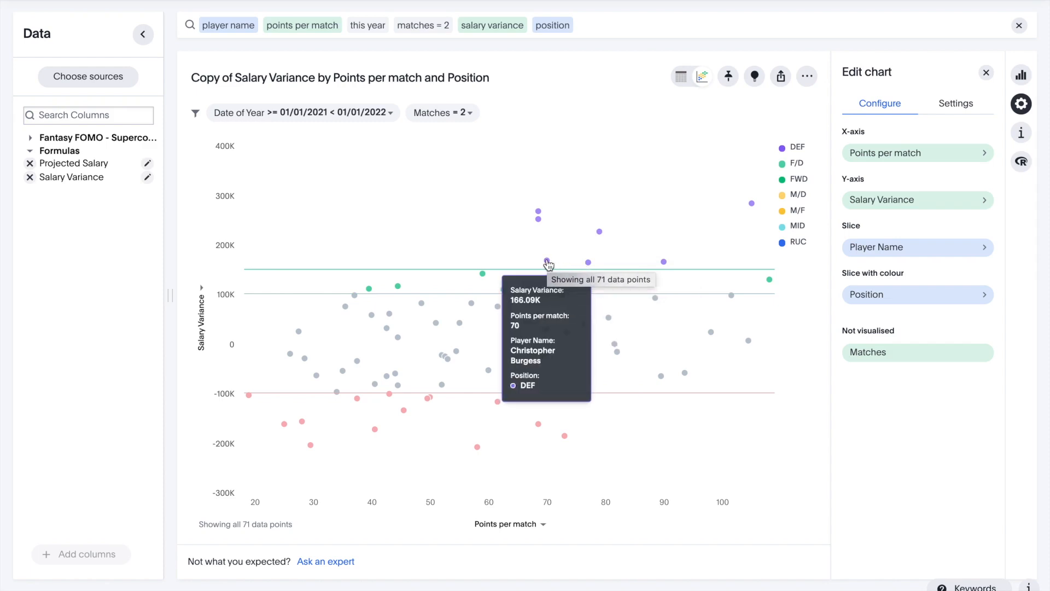
mouse_move(540, 214)
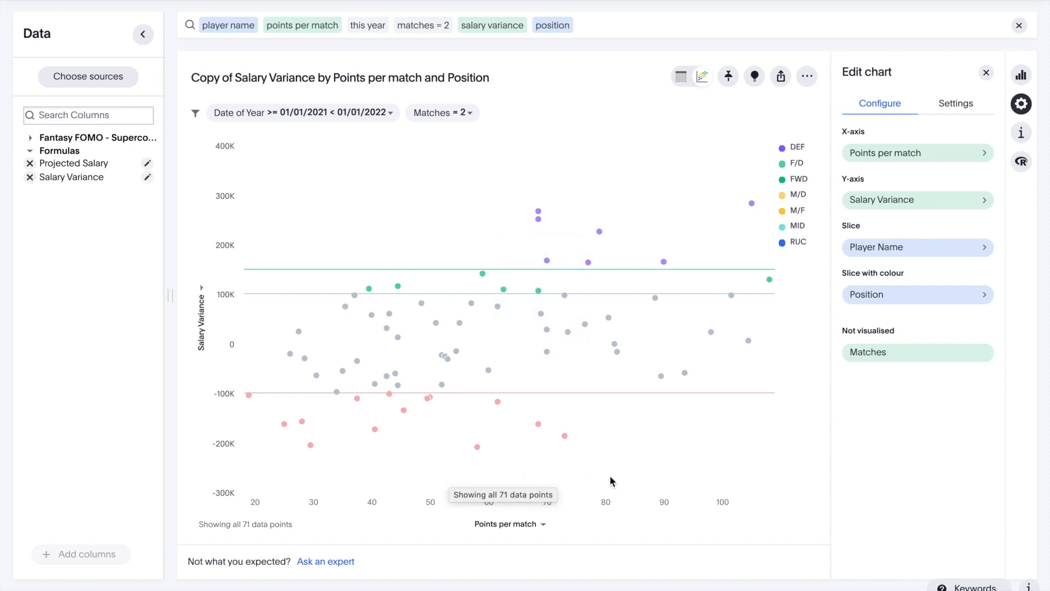
Inspect the player details of the pink points below the -100K Salary Variance line for players with two matches
mouse_move(565, 438)
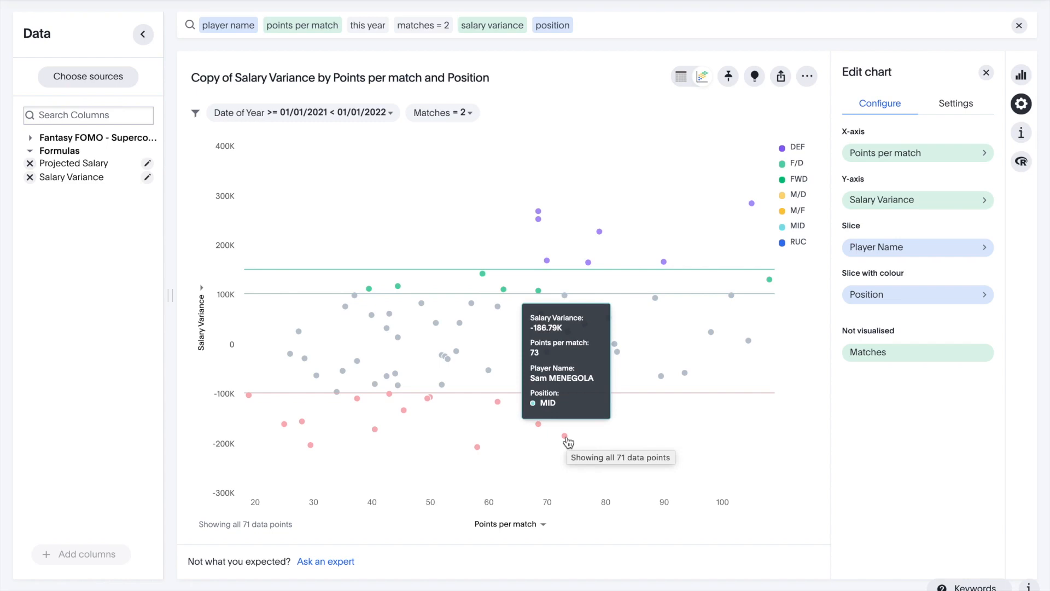
mouse_move(539, 426)
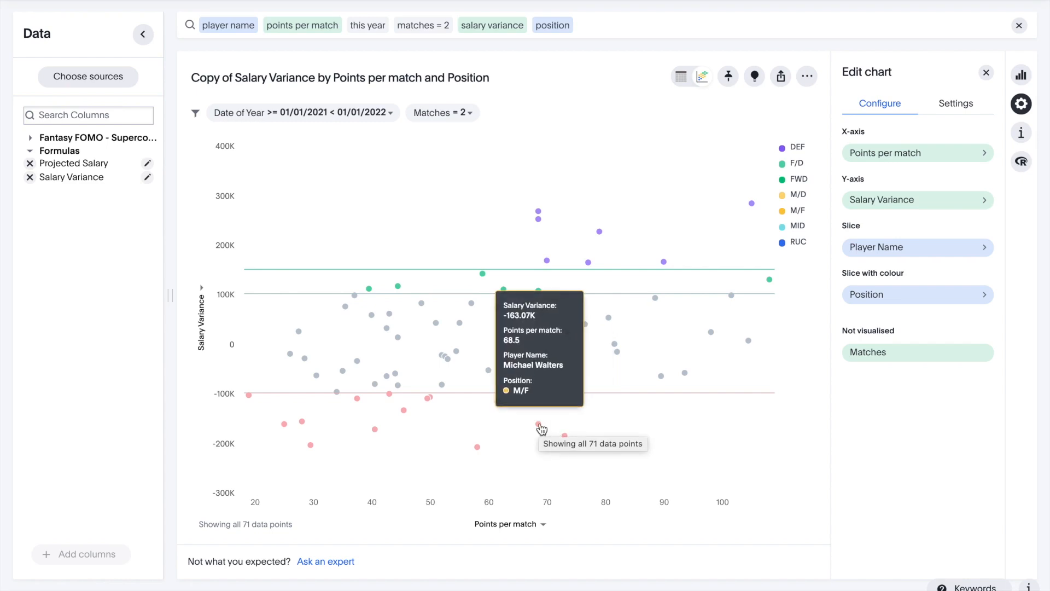
mouse_move(478, 448)
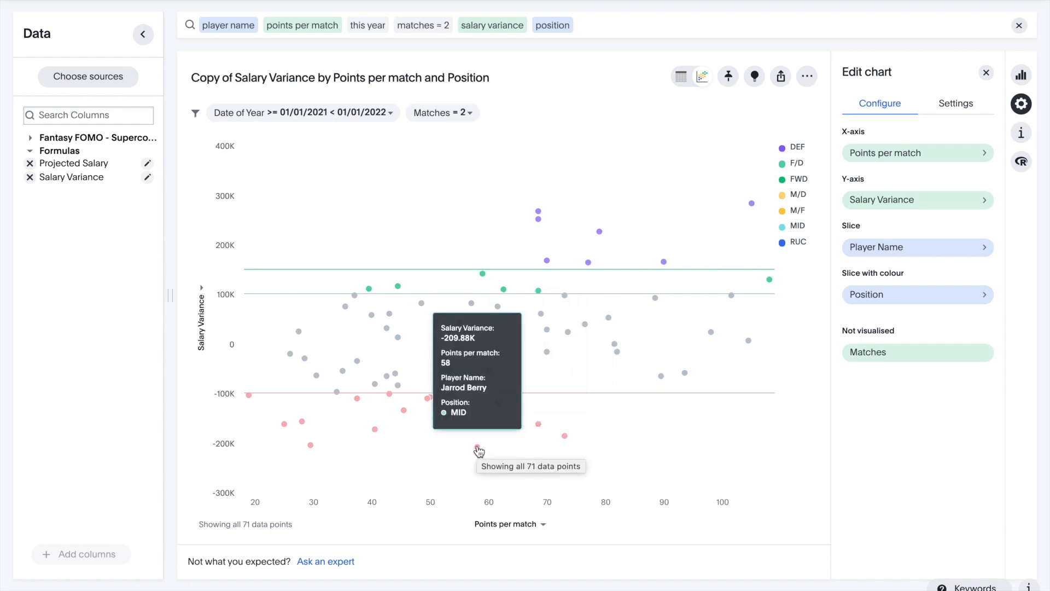
mouse_move(375, 434)
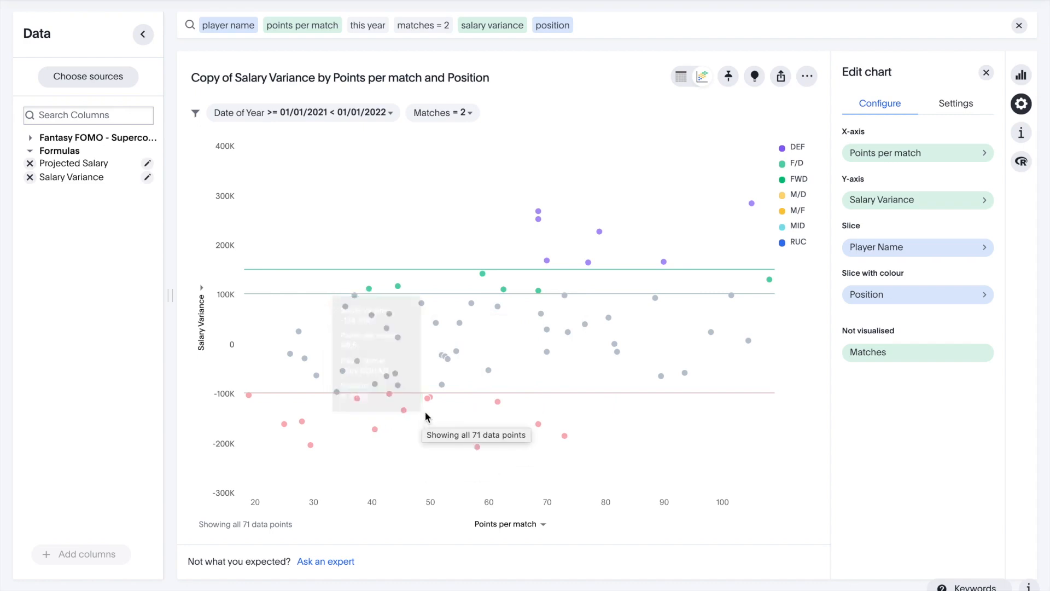
mouse_move(404, 415)
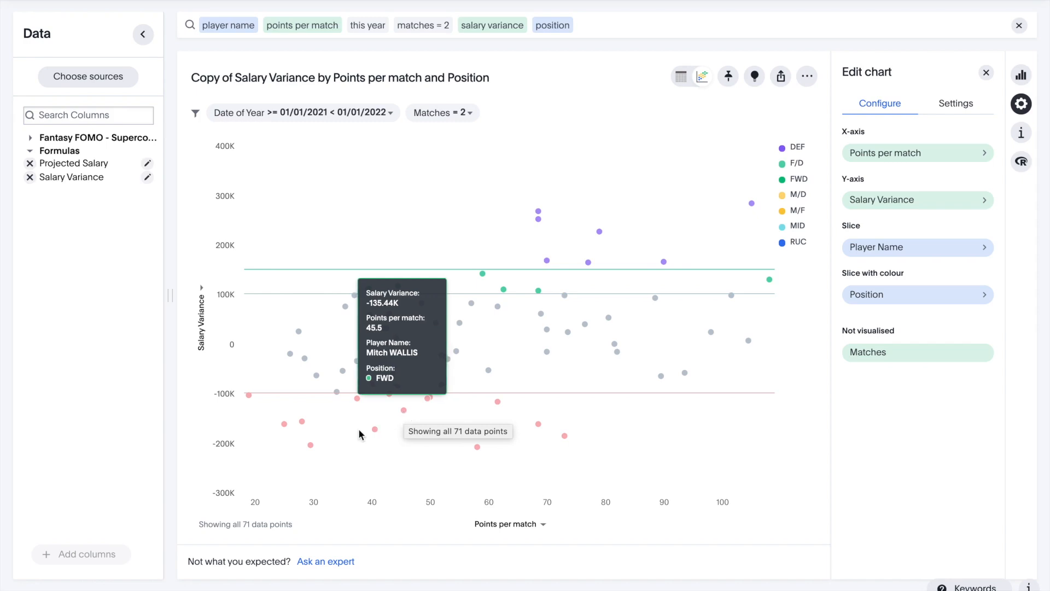
mouse_move(310, 449)
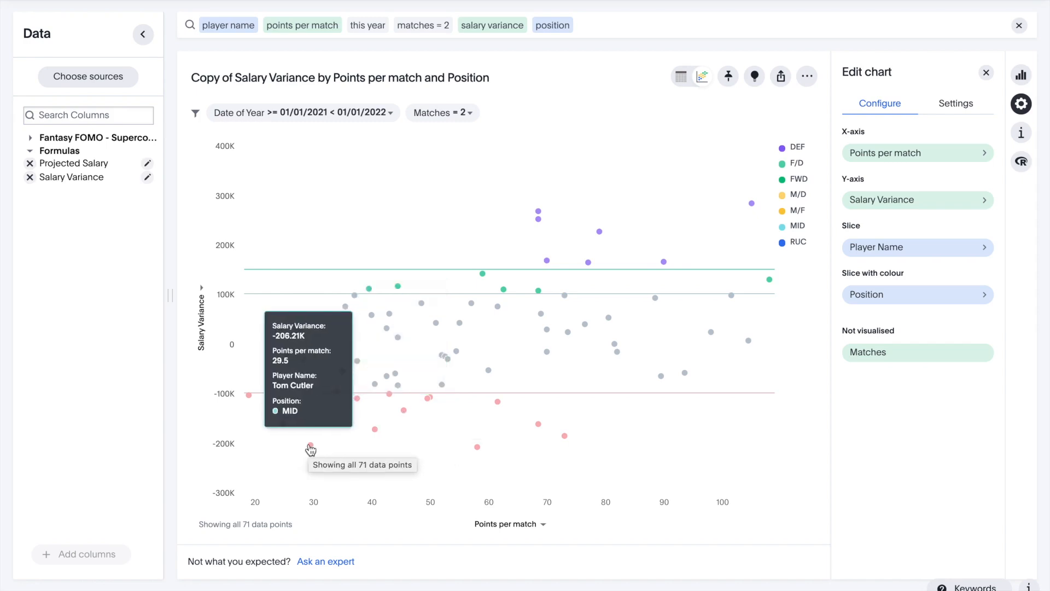